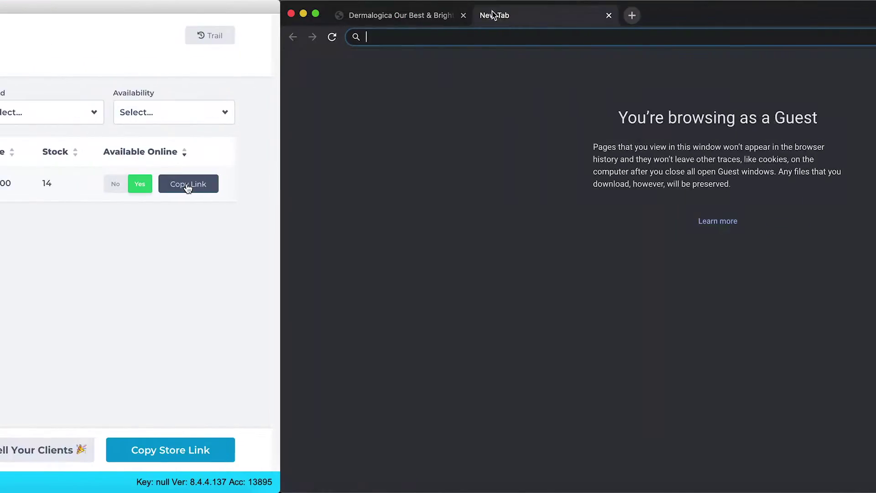
# Load the copied gift set product link in the guest tab and scroll down to Add To Cart
pyautogui.write('http://phore.st/pvGv8')
pyautogui.press('Return')
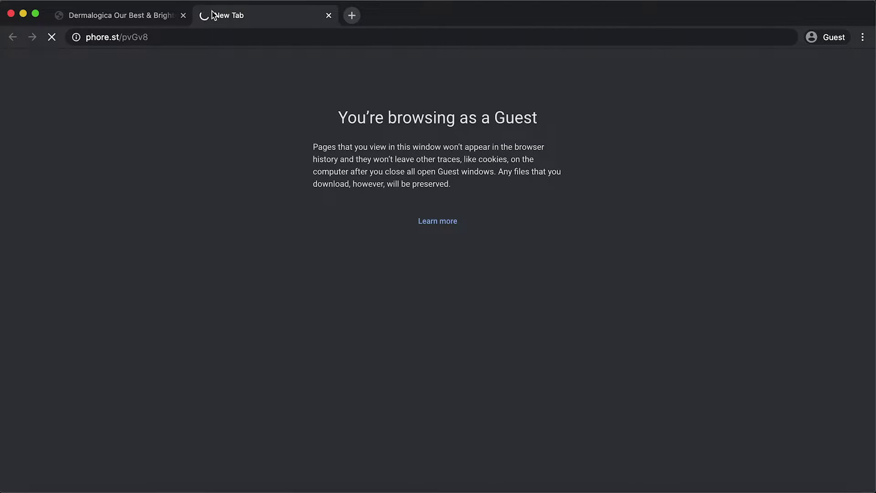
pyautogui.scroll(-1, 199, 88)
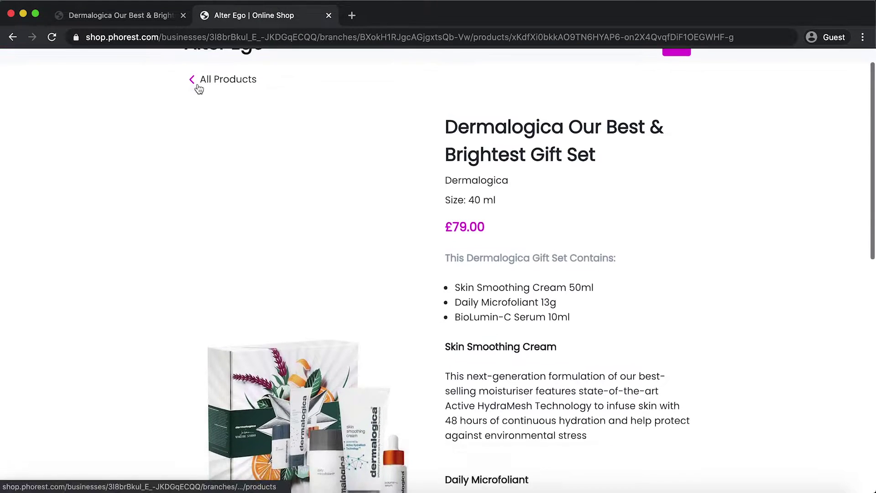
pyautogui.scroll(-2, 199, 88)
pyautogui.scroll(-2, 198, 88)
pyautogui.scroll(-2, 198, 87)
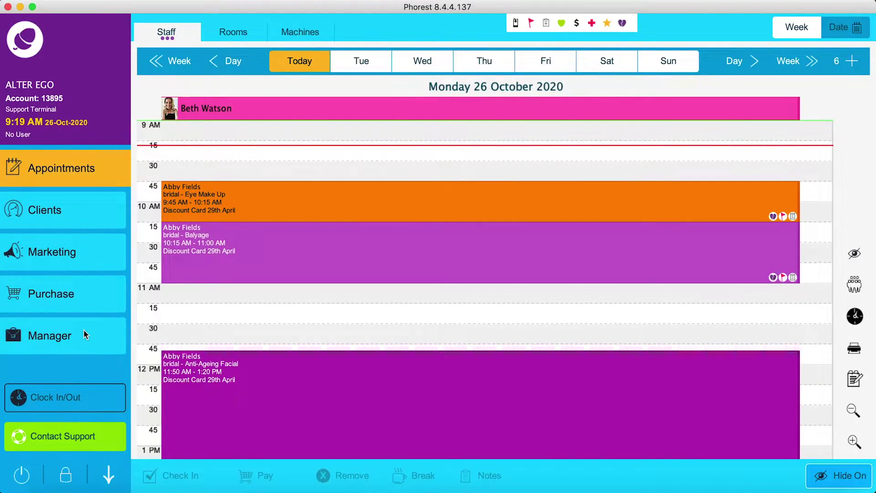
# Search the Online Store products for 'Dermalogica Our Best & Brightest Gift Set' and open its setup page
pyautogui.click(84, 335)
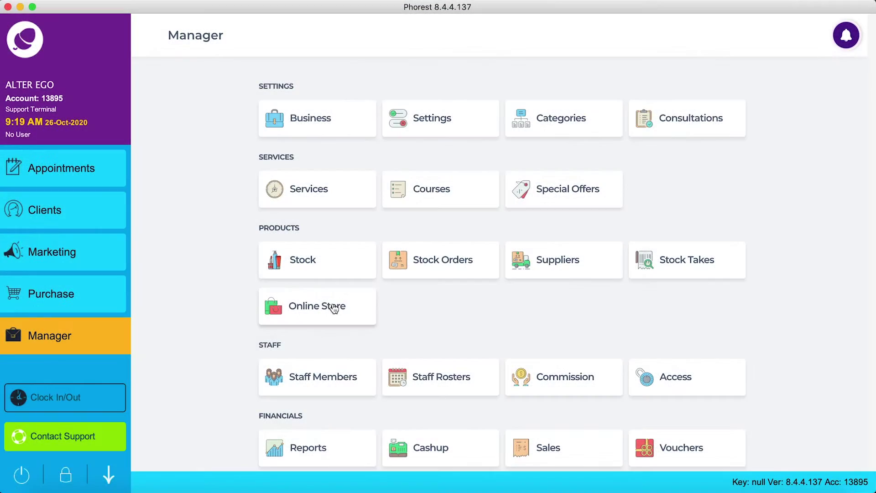
pyautogui.click(333, 307)
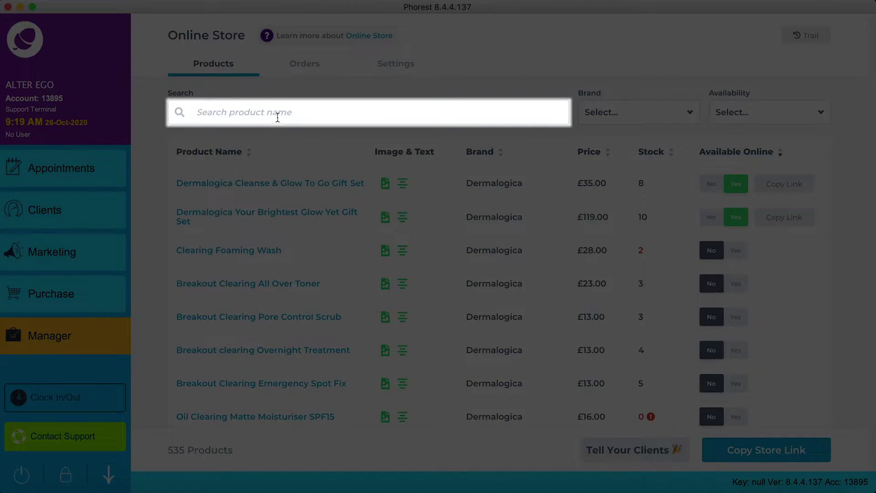
pyautogui.click(277, 117)
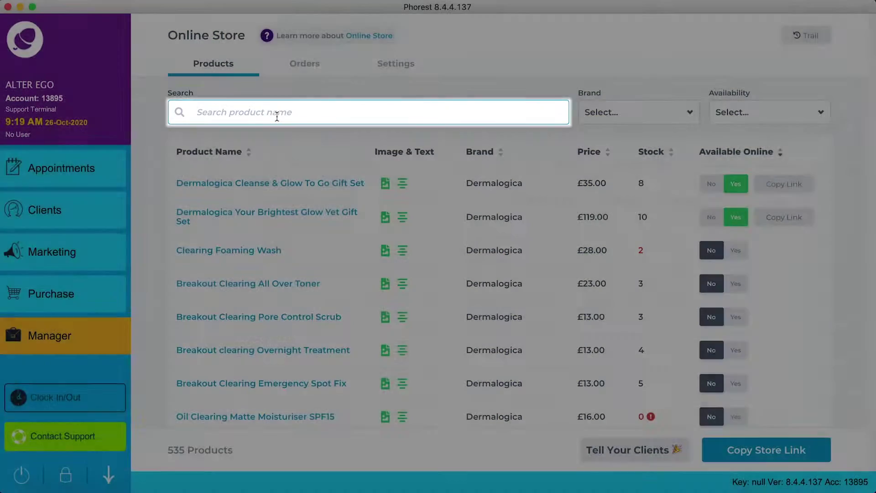
pyautogui.write('Dermalogica Our Best & Brightest Gift Set')
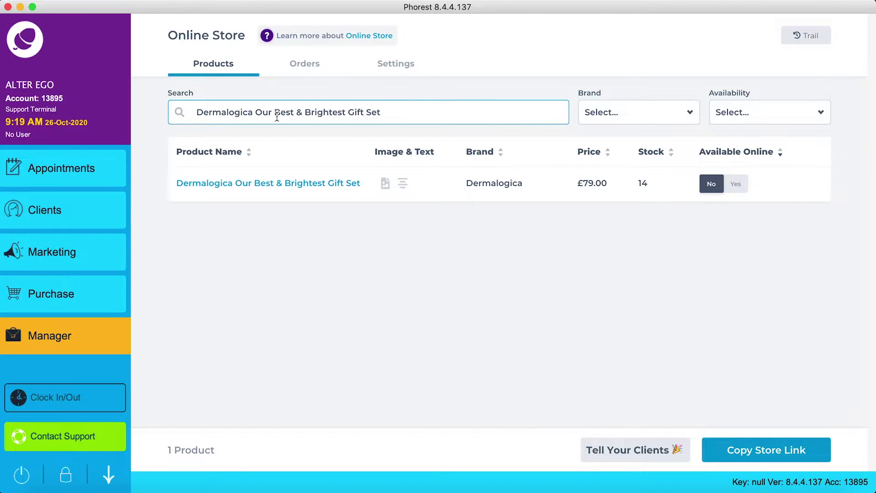
pyautogui.click(271, 182)
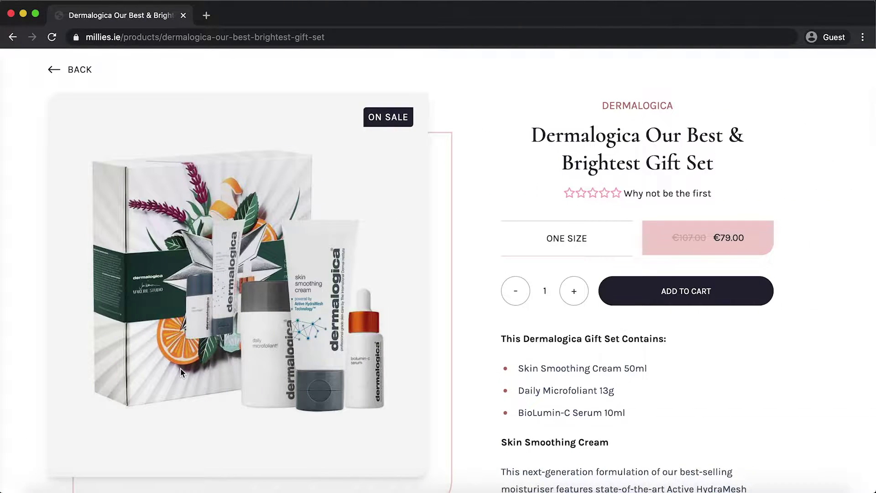
# Save the gift set's box-set photo from the millies.ie page as a JPEG
pyautogui.rightClick(234, 209)
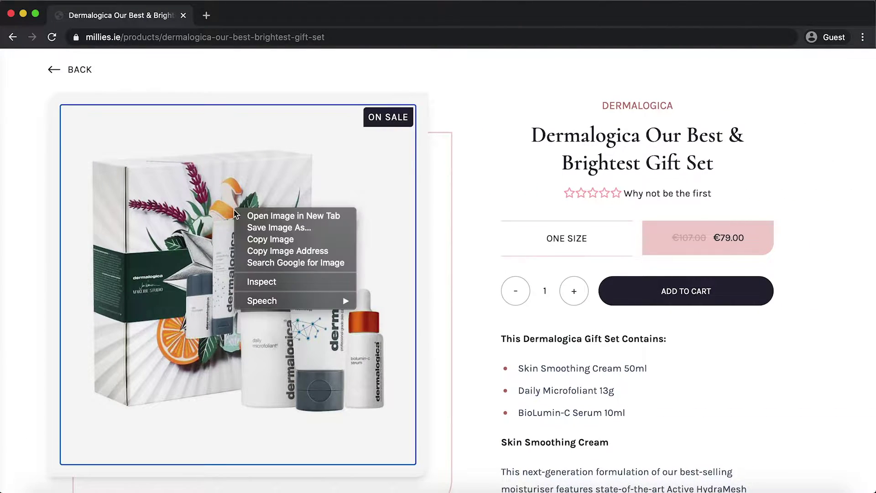
pyautogui.click(253, 227)
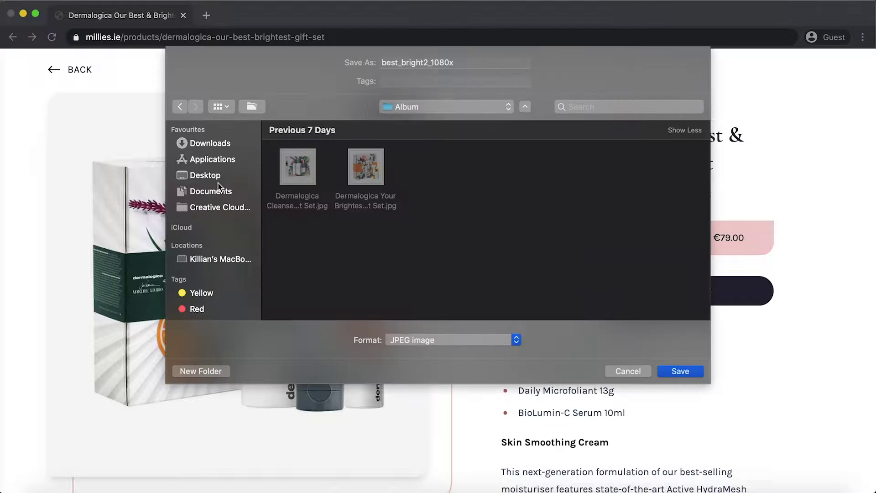
pyautogui.click(666, 370)
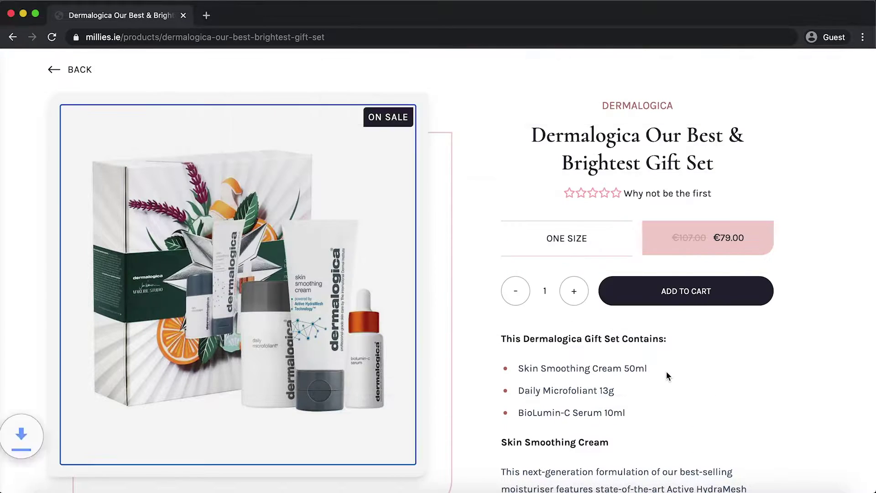
# Set best_bright2_1080x.jpg from the Album folder as the gift set's online image
pyautogui.click(739, 479)
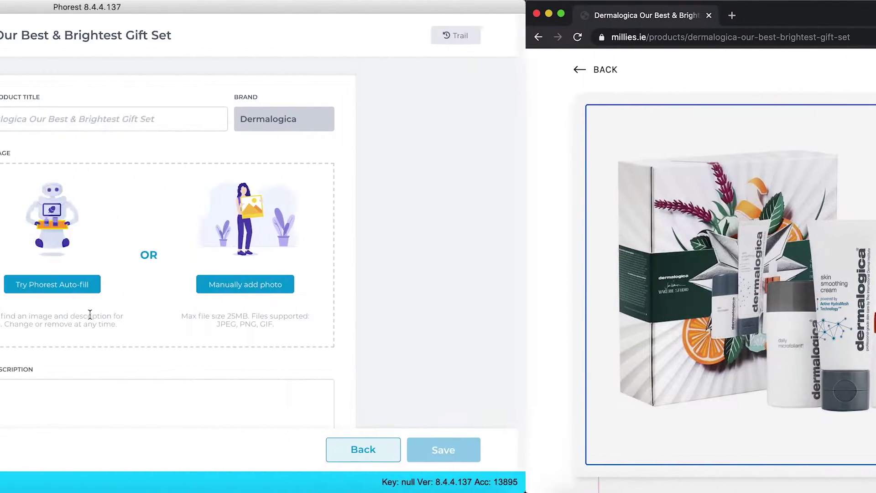
pyautogui.press('super+Tab')
pyautogui.press('super+Tab')
pyautogui.press('super+Tab')
pyautogui.press('super+Tab')
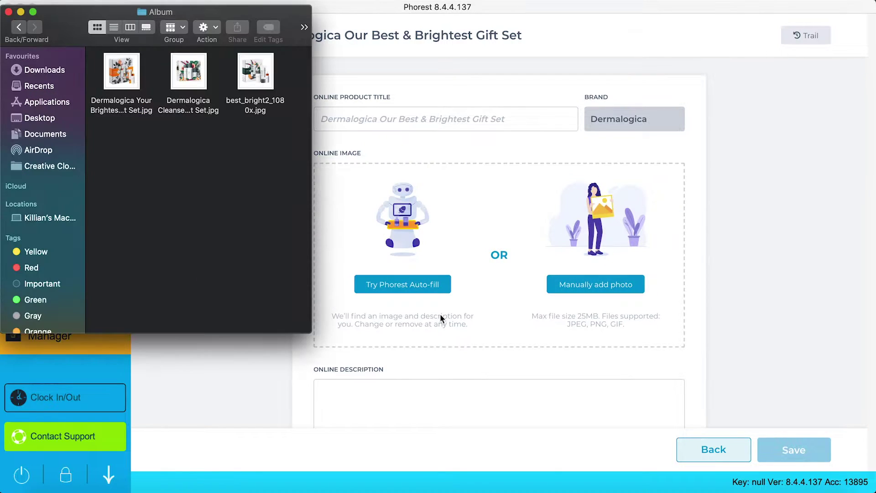
pyautogui.moveTo(255, 71)
pyautogui.mouseDown()
pyautogui.moveTo(390, 224)
pyautogui.moveTo(494, 248)
pyautogui.mouseUp()
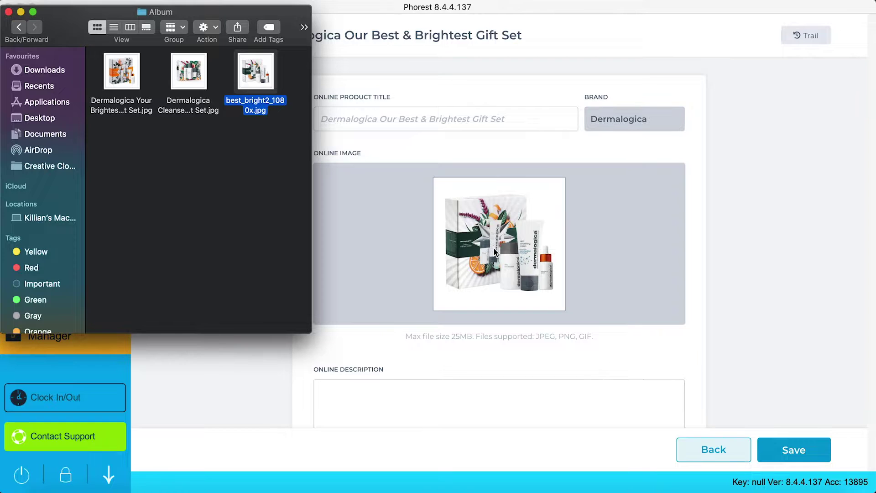
pyautogui.click(750, 281)
pyautogui.scroll(-3, 750, 281)
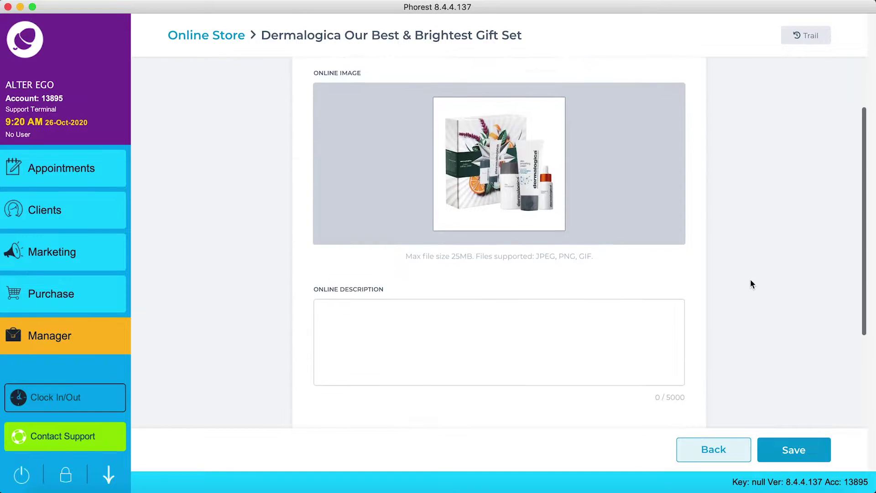
pyautogui.scroll(-2, 750, 281)
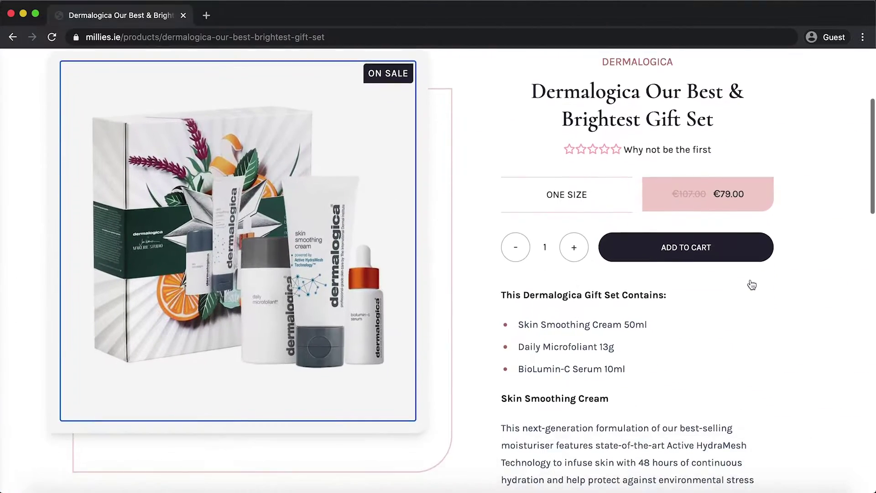
# Expand and copy the millies.ie gift set description through the BioLumin-C Serum paragraph
pyautogui.scroll(-2, 751, 280)
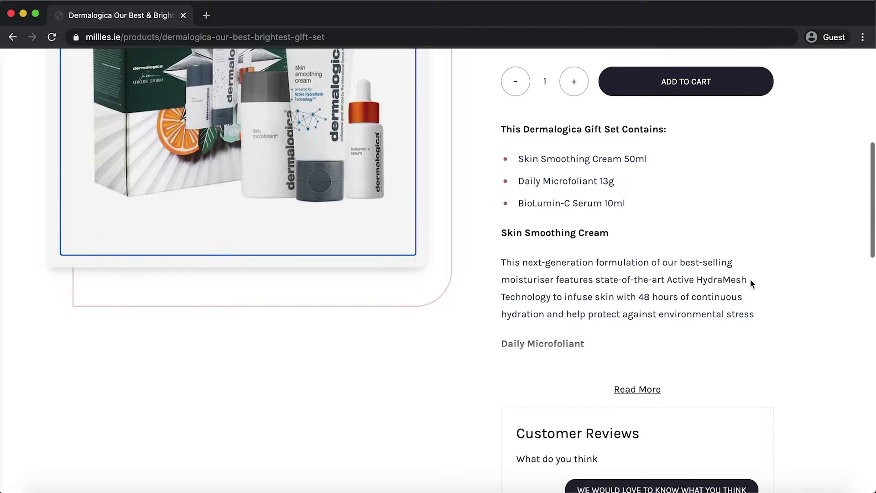
pyautogui.click(638, 389)
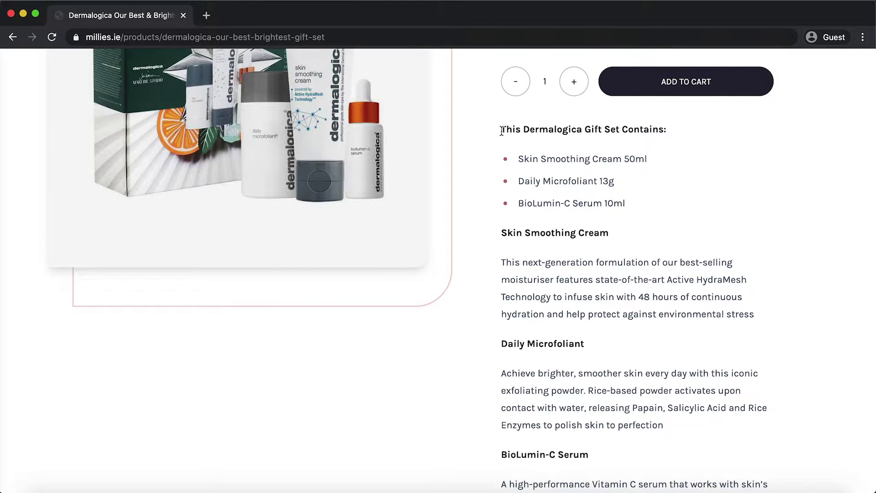
pyautogui.moveTo(501, 130); pyautogui.dragTo(608, 309)
pyautogui.scroll(-2, 608, 310)
pyautogui.scroll(-3, 608, 309)
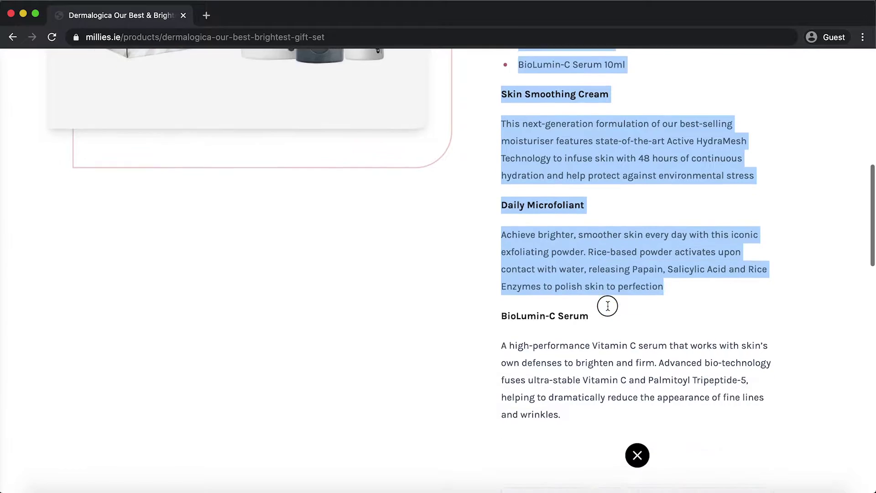
pyautogui.moveTo(608, 309); pyautogui.dragTo(554, 404)
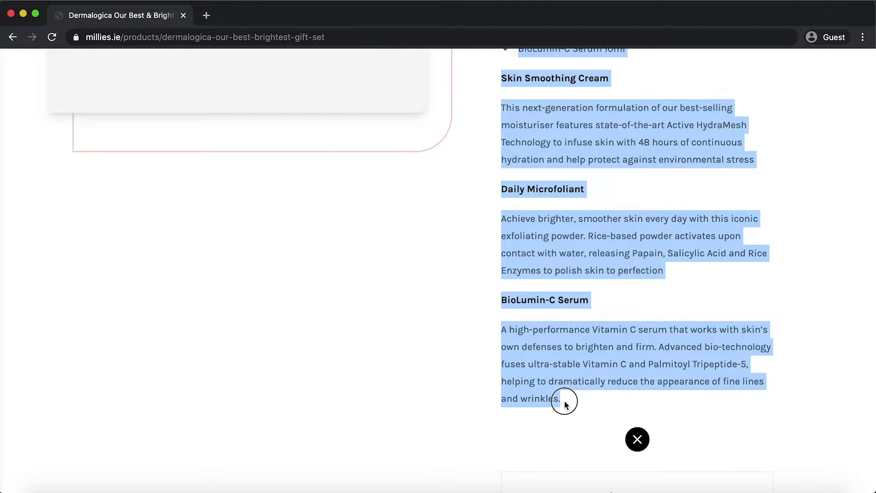
pyautogui.press('super+Tab')
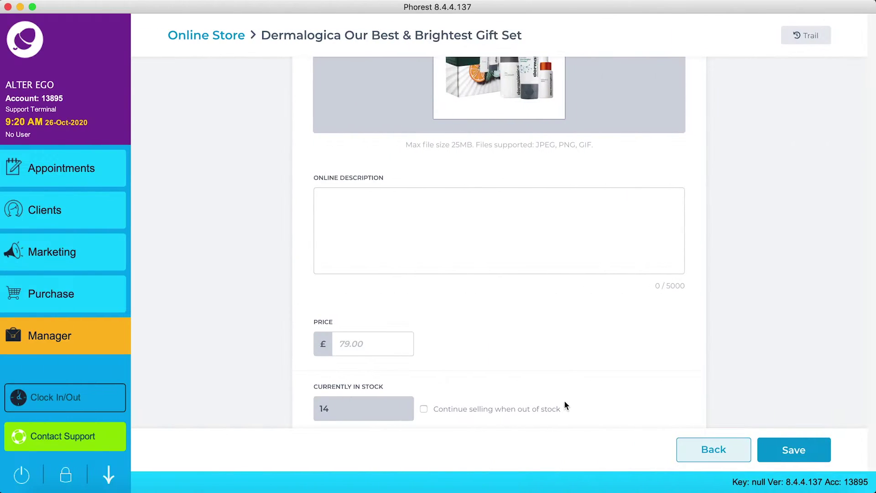
# Paste the copied description into Online Description and bullet the three contents lines
pyautogui.click(412, 216)
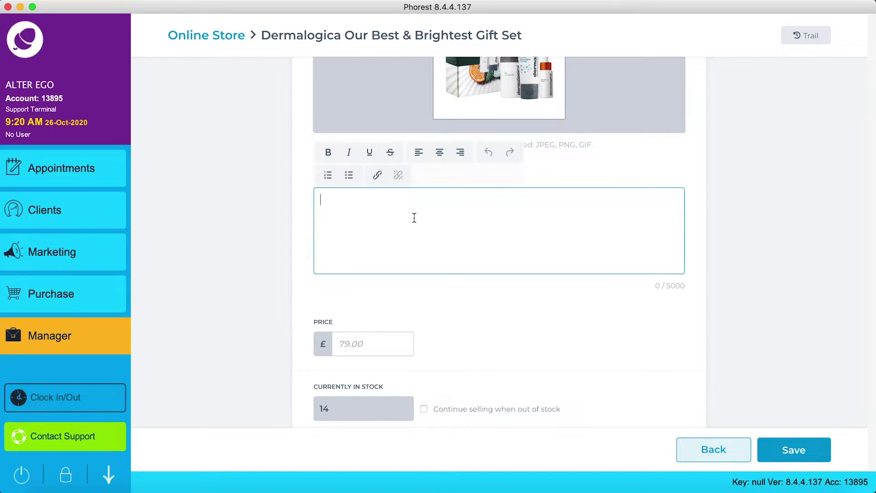
pyautogui.press('super+v')
pyautogui.moveTo(425, 241); pyautogui.dragTo(320, 218)
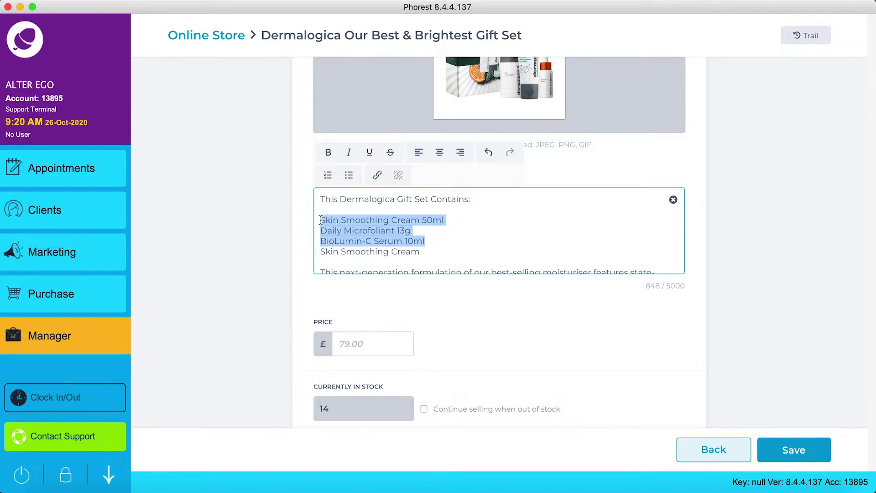
pyautogui.click(349, 174)
# Bold the opening contents heading and the Skin Smoothing Cream heading
pyautogui.tripleClick(407, 199)
pyautogui.click(328, 152)
pyautogui.scroll(-2, 381, 219)
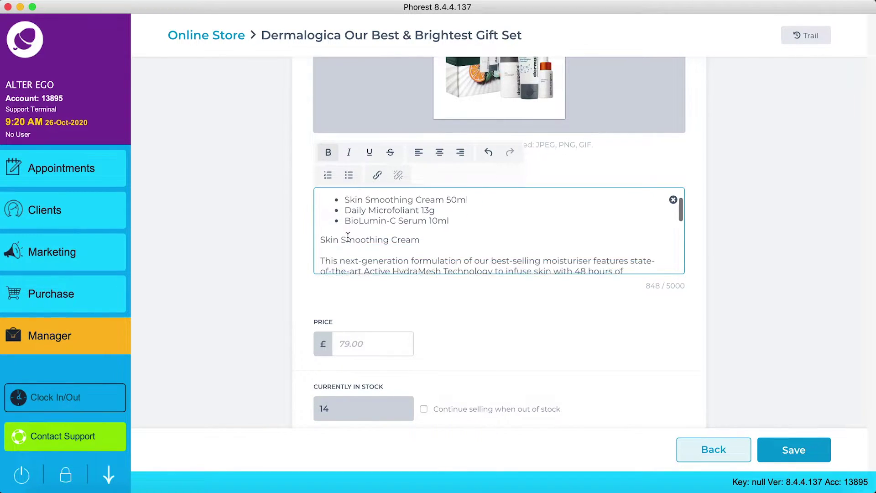
pyautogui.scroll(-1, 381, 219)
pyautogui.tripleClick(381, 217)
pyautogui.click(328, 152)
# Bold the Daily Microfoliant and BioLumin-C Serum headings
pyautogui.scroll(-2, 354, 208)
pyautogui.scroll(-3, 354, 208)
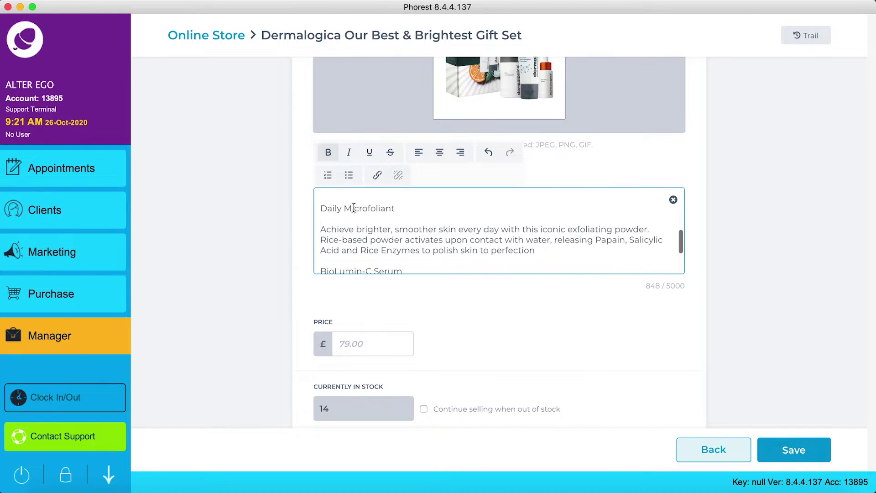
pyautogui.tripleClick(353, 208)
pyautogui.scroll(2, 354, 214)
pyautogui.press('super+b')
pyautogui.scroll(-2, 354, 214)
pyautogui.tripleClick(349, 210)
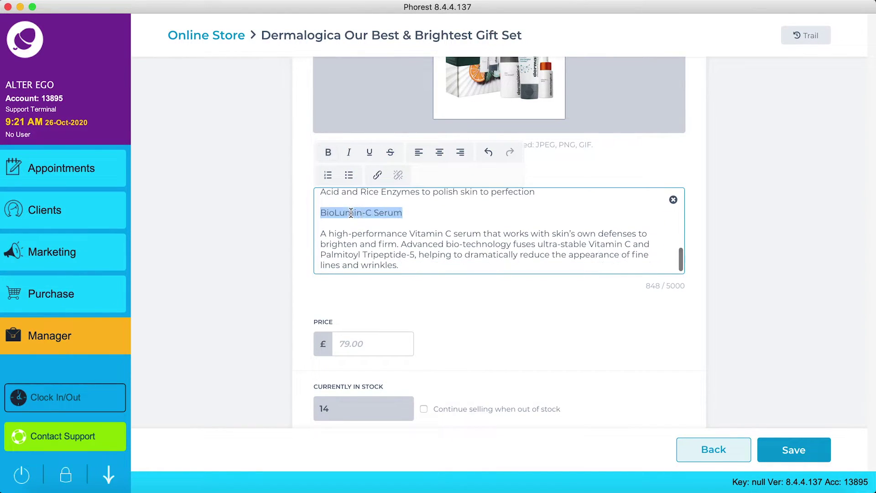
pyautogui.press('super+b')
pyautogui.click(350, 237)
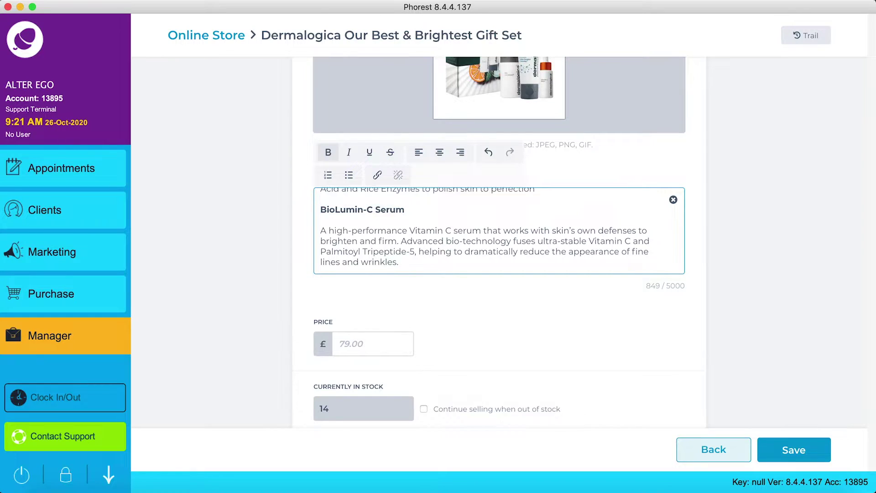
pyautogui.scroll(-1, 349, 237)
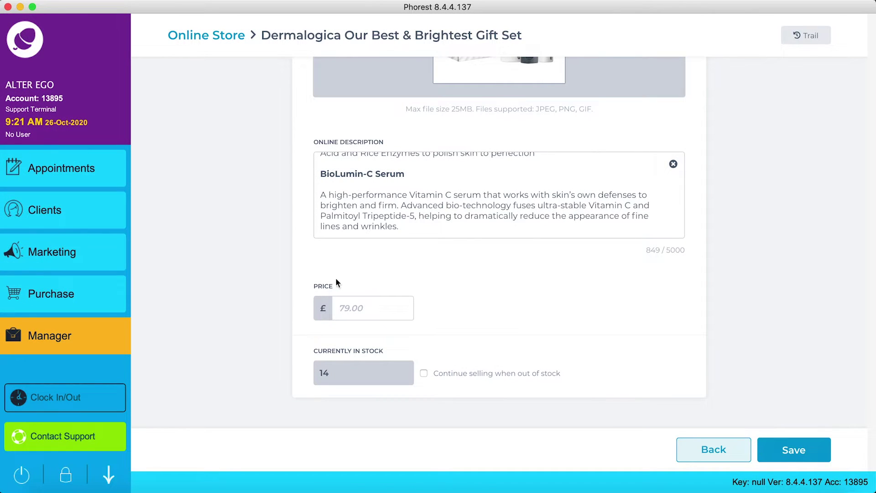
# Let the gift set continue selling when out of stock and save it
pyautogui.click(424, 374)
pyautogui.click(792, 450)
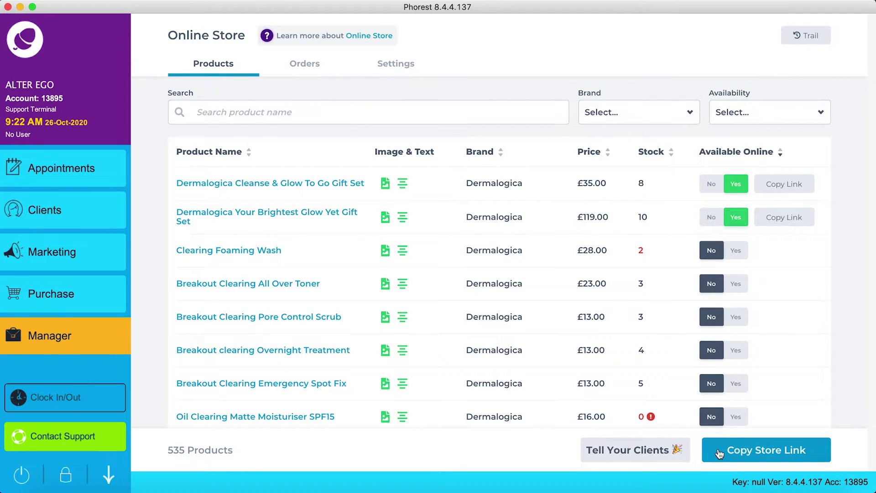
# Find the gift set again, set Available Online to Yes, and copy its product link
pyautogui.click(345, 121)
pyautogui.write('Dermalogica Our Best & Brightest Gift Set')
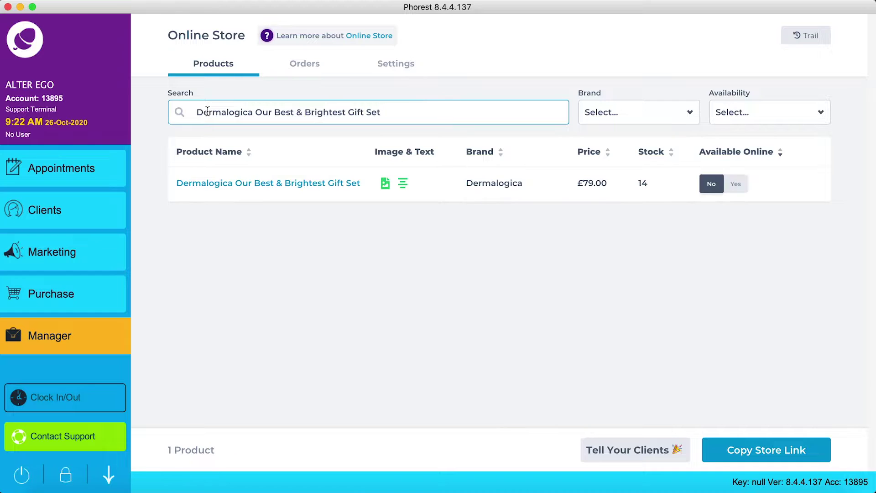
pyautogui.click(736, 183)
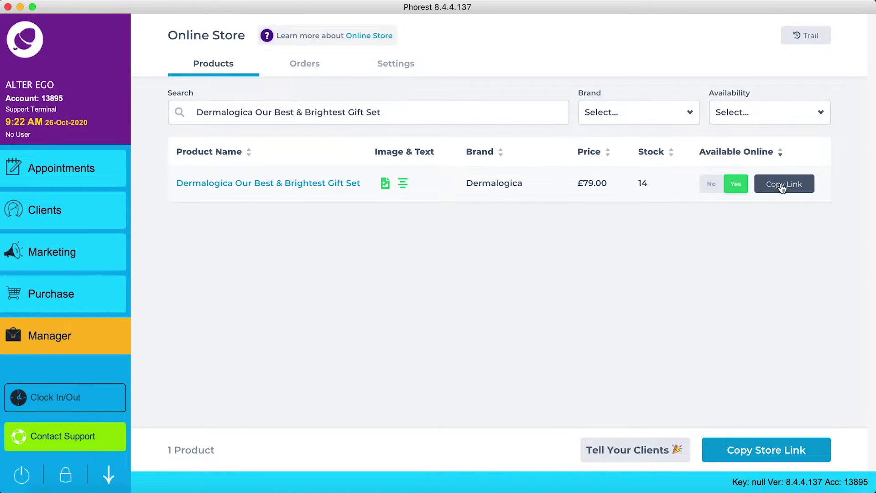
pyautogui.click(782, 184)
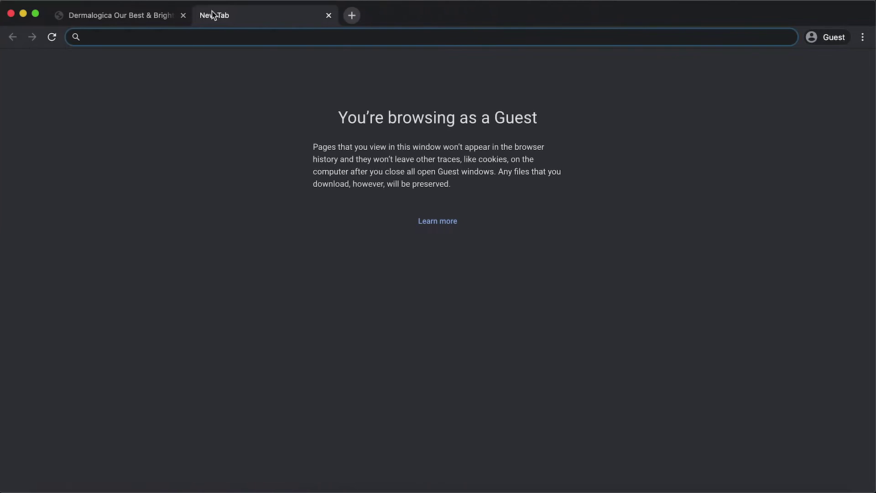
# Open the gift set's product link in the browser and review its page
pyautogui.write('http://phore.st/pvGv8')
pyautogui.press('Return')
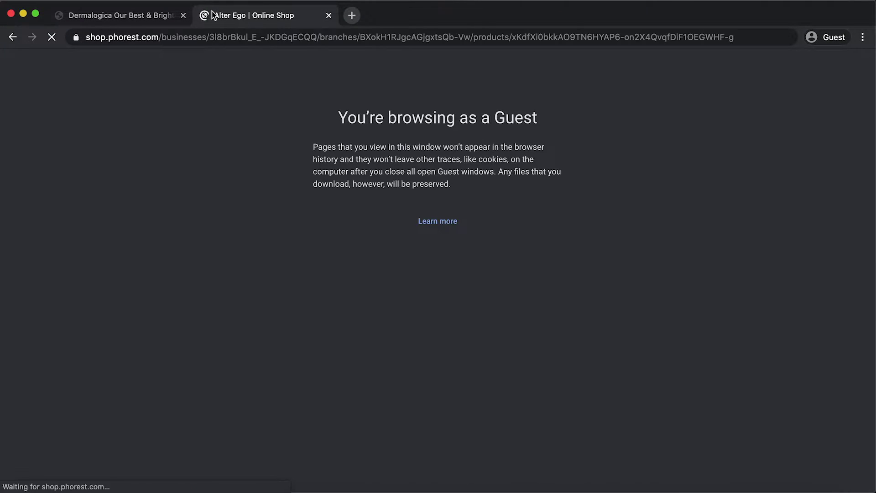
pyautogui.scroll(-1, 199, 88)
pyautogui.scroll(-3, 199, 88)
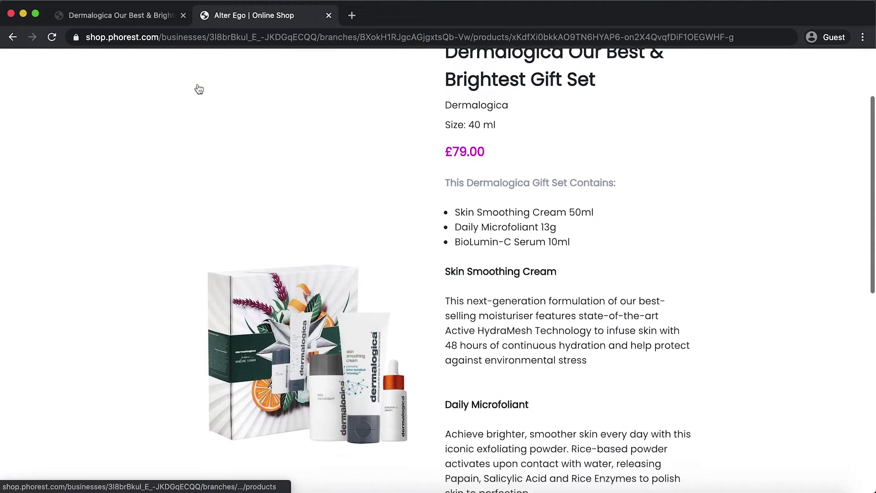
pyautogui.scroll(-3, 199, 88)
pyautogui.scroll(-2, 198, 87)
pyautogui.scroll(-2, 198, 88)
pyautogui.hotkey('ctrl', 'Left')
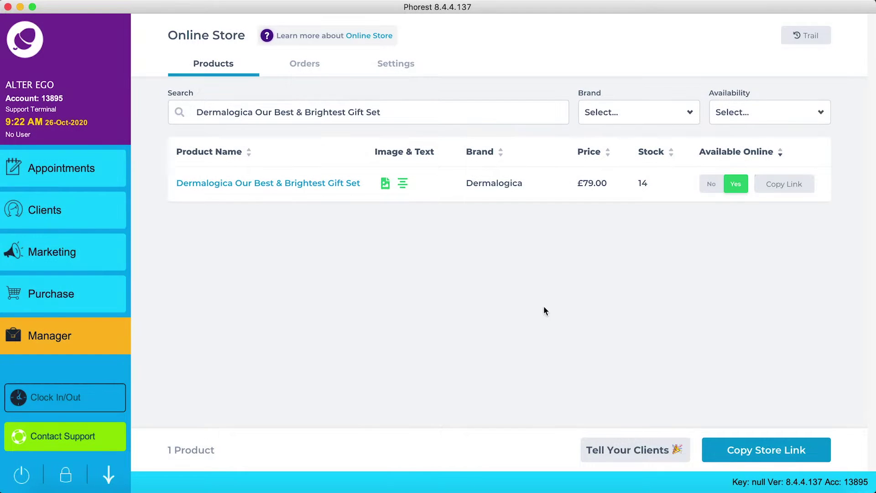
# Open the copied store link in the browser to view the three-gift-set listing
pyautogui.click(757, 451)
pyautogui.hotkey('ctrl', 'Right')
pyautogui.click(278, 38)
pyautogui.write('http://phore.st/jdDpx')
pyautogui.press('Return')
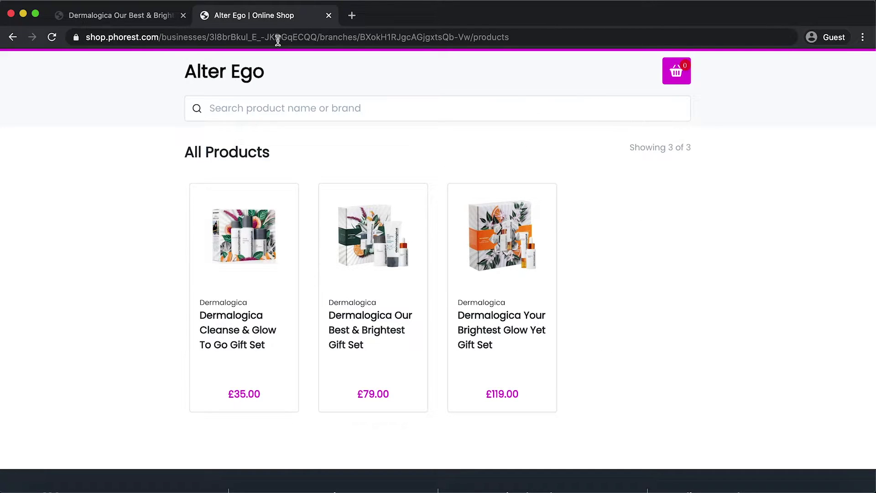
pyautogui.hotkey('ctrl', 'Left')
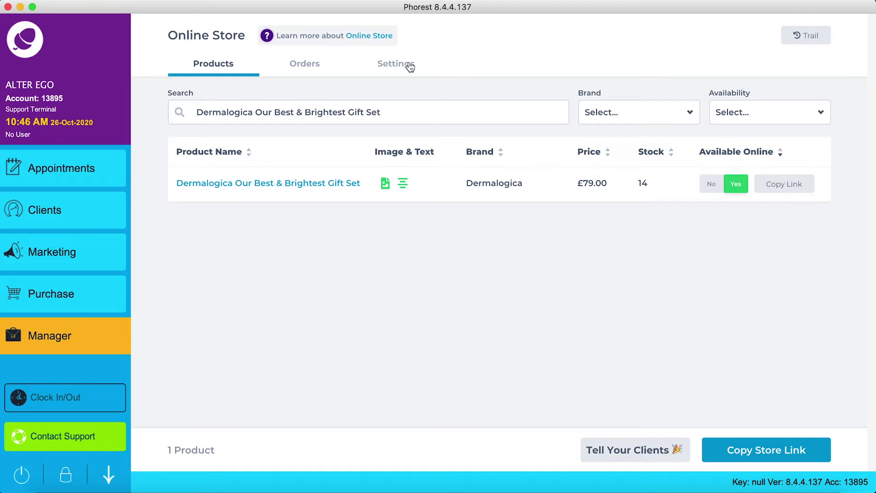
# Set the online store delivery charge to 5.99 and save the settings
pyautogui.click(409, 65)
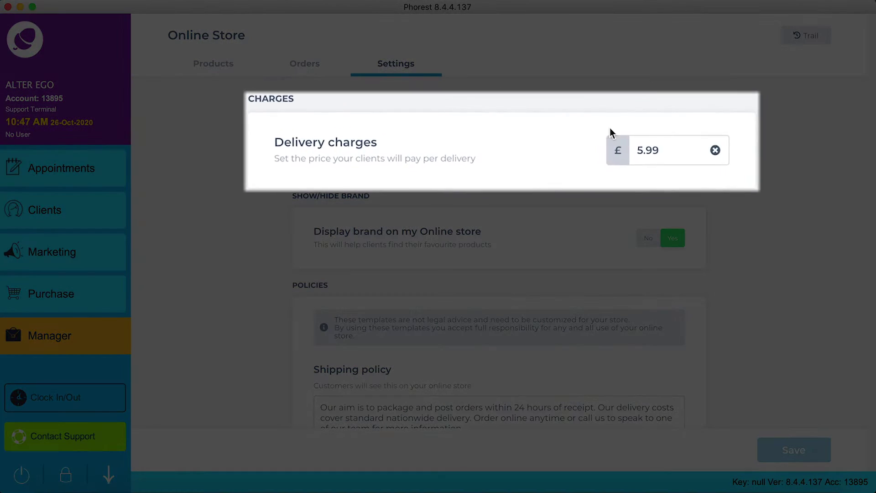
pyautogui.click(794, 154)
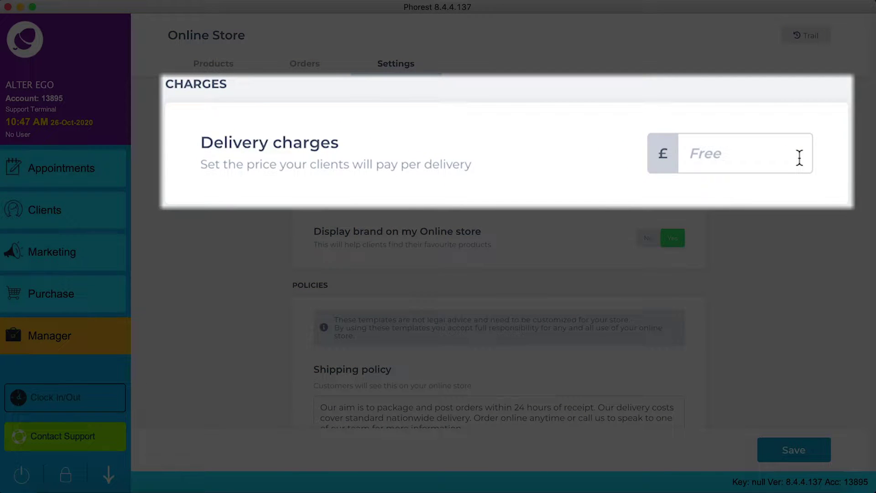
pyautogui.click(716, 156)
pyautogui.write('5.99')
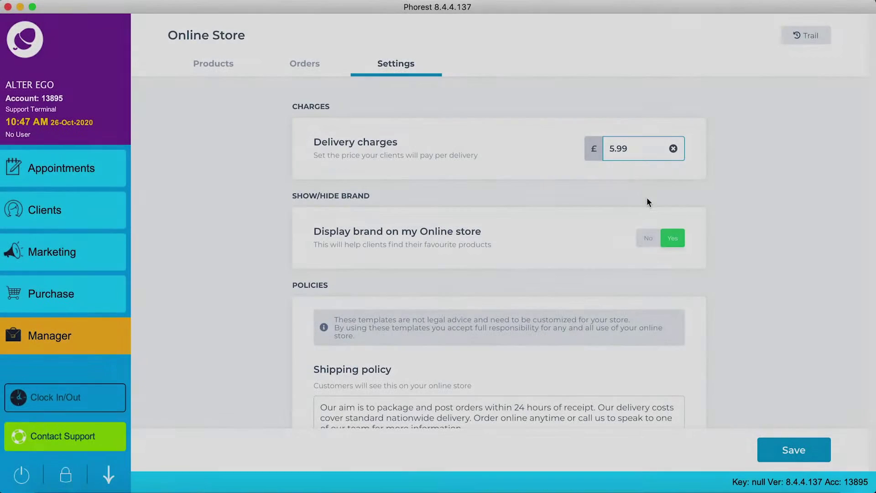
pyautogui.scroll(-2, 710, 327)
pyautogui.scroll(-4, 710, 326)
pyautogui.scroll(-3, 711, 326)
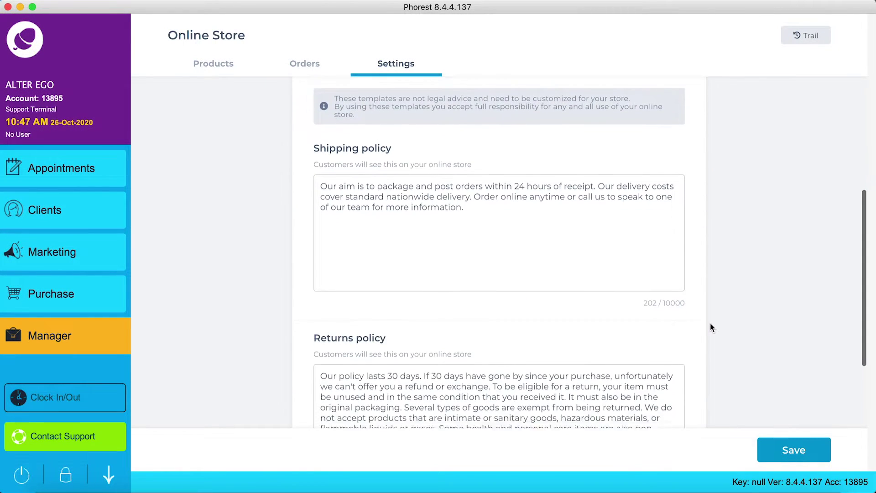
pyautogui.scroll(-3, 710, 327)
pyautogui.scroll(-2, 710, 324)
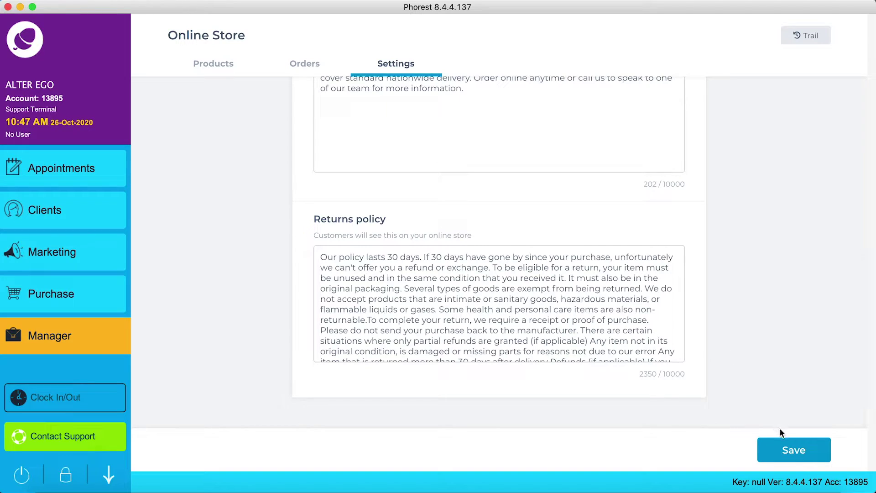
pyautogui.click(794, 450)
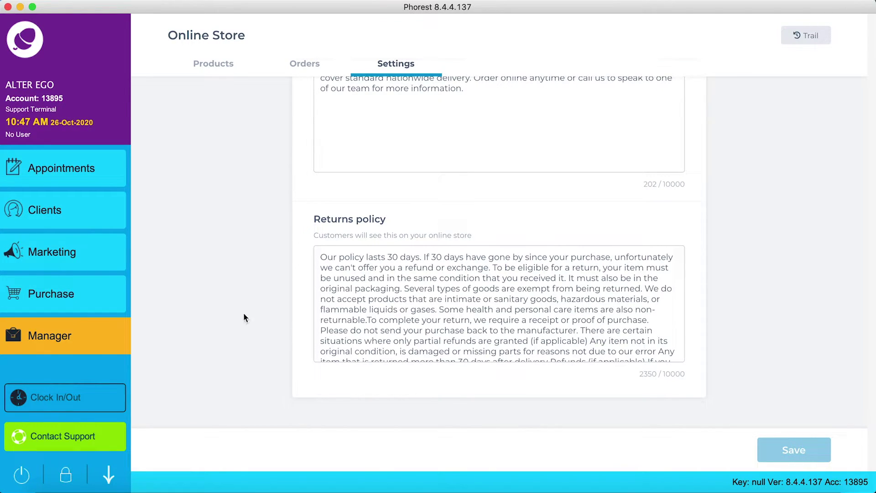
pyautogui.click(115, 252)
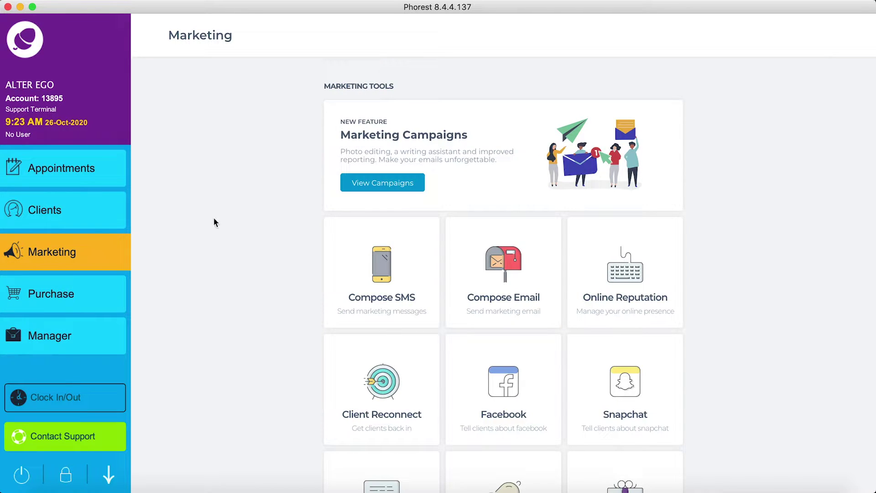
# Start a new email campaign, Email 26/10/20, and list its Online Store templates
pyautogui.click(371, 183)
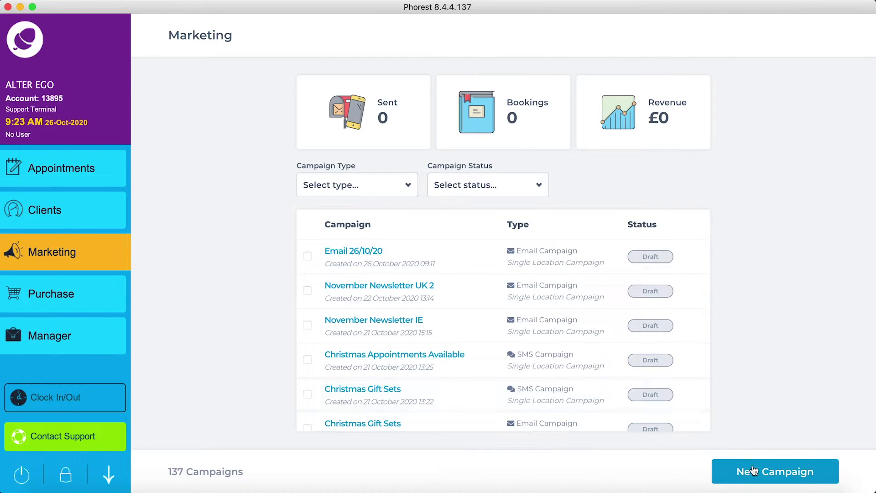
pyautogui.click(753, 467)
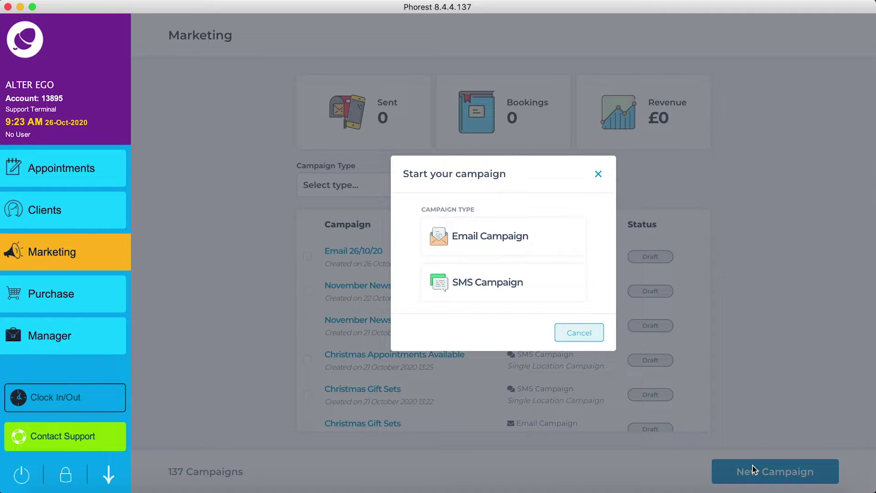
pyautogui.click(482, 242)
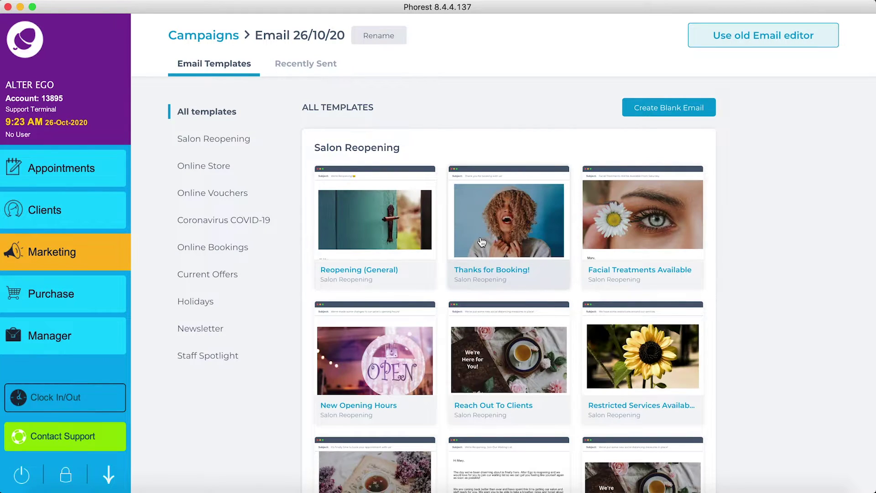
pyautogui.click(209, 167)
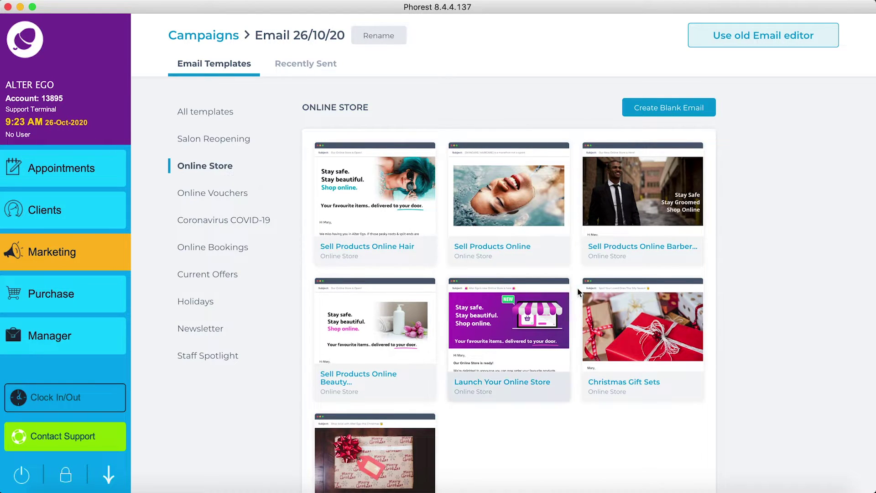
# Preview and skip Christmas Gift Sets, then build the email from Xmas Giftpacks- Shop Local
pyautogui.click(609, 306)
pyautogui.scroll(-5, 409, 301)
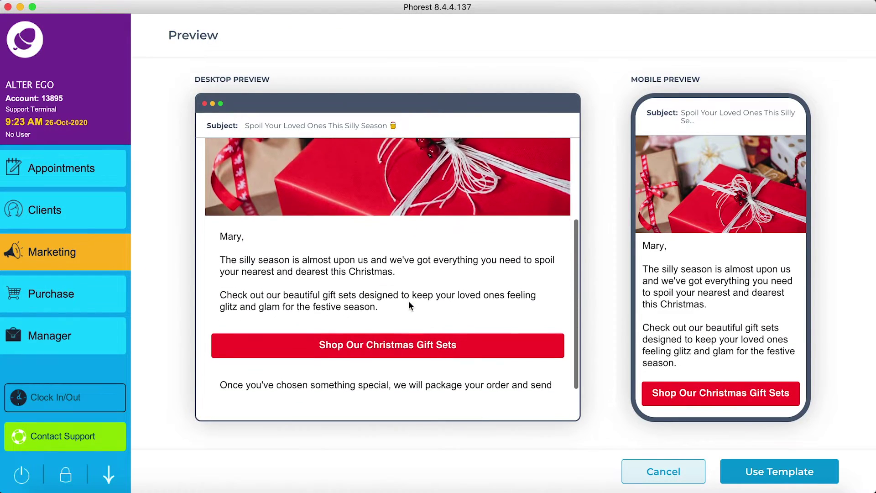
pyautogui.click(660, 477)
pyautogui.click(210, 175)
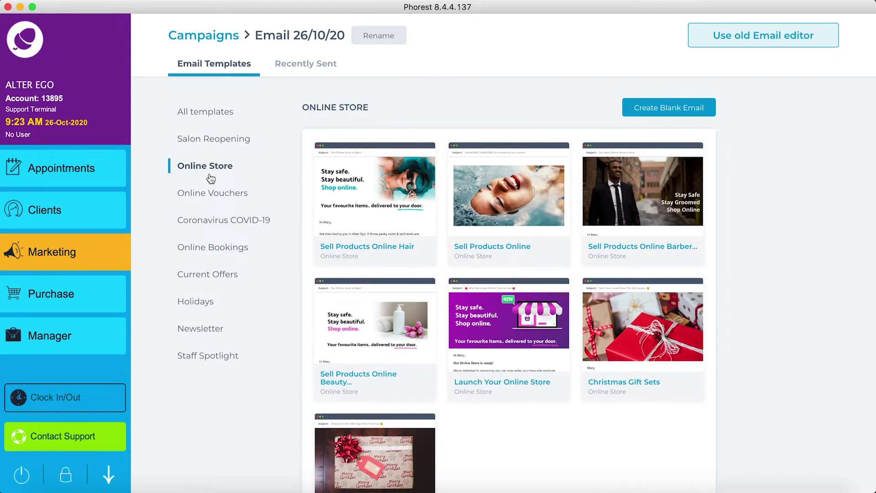
pyautogui.scroll(-3, 337, 396)
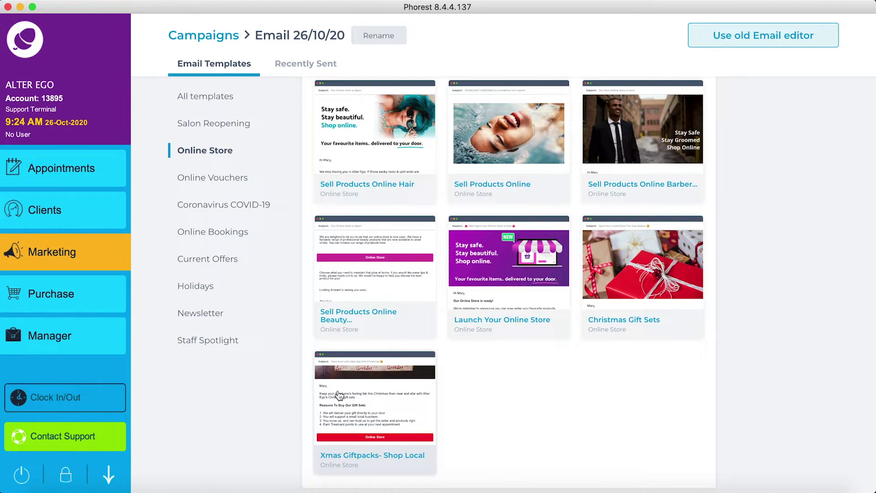
pyautogui.click(354, 455)
pyautogui.scroll(-5, 414, 286)
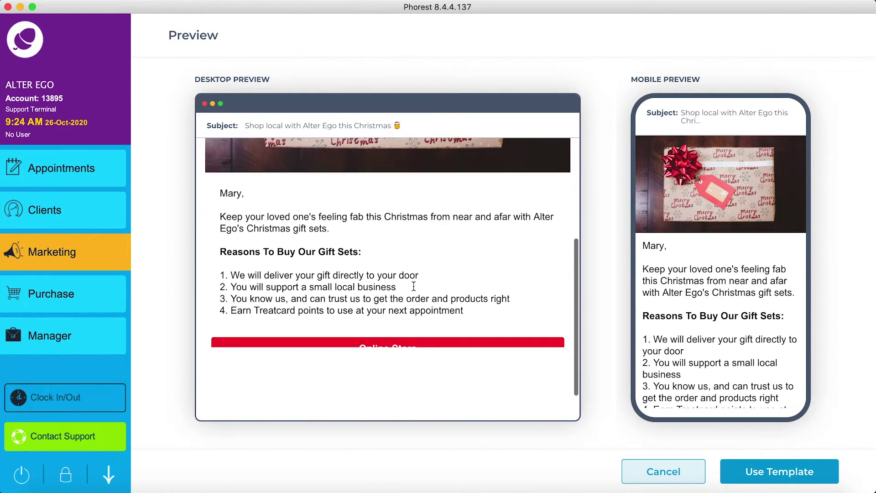
pyautogui.click(751, 473)
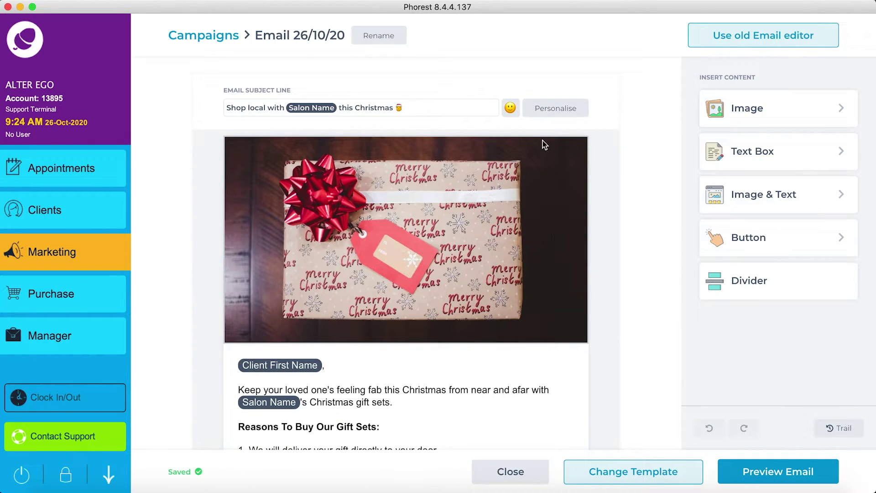
# Open the email's Online Store button settings and try linking it to a 'gift set' product
pyautogui.scroll(-1, 527, 211)
pyautogui.scroll(-3, 527, 212)
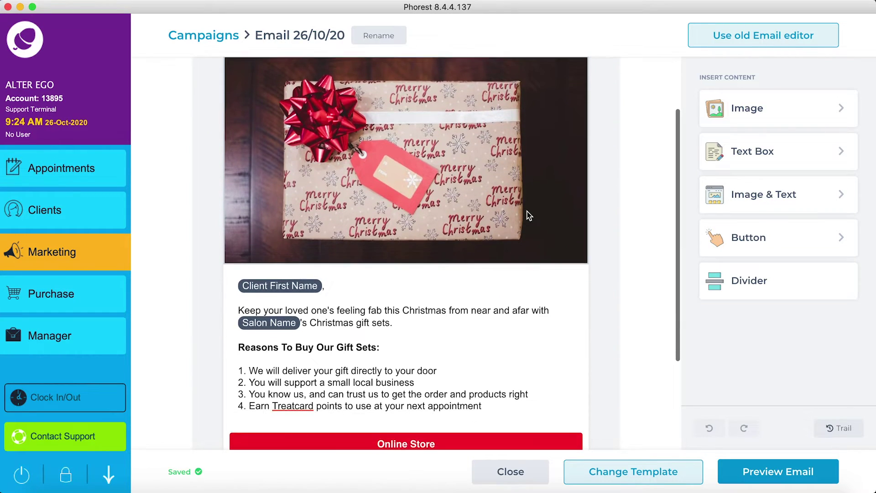
pyautogui.scroll(-1, 527, 212)
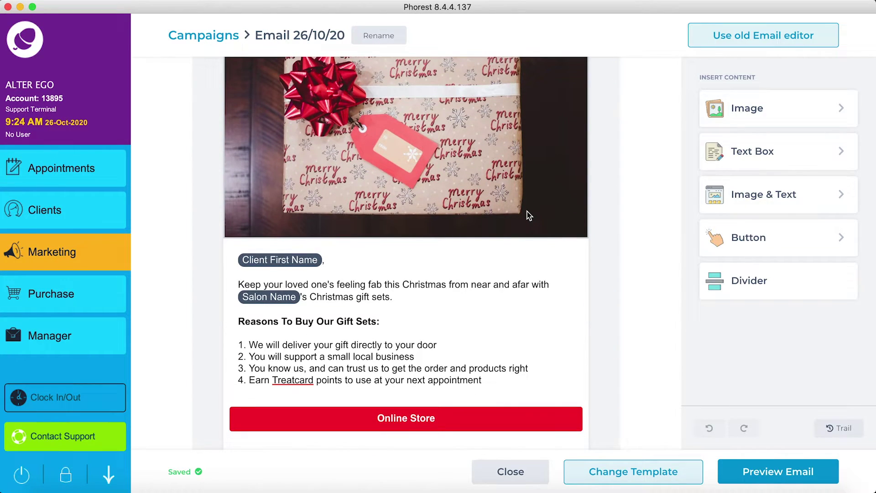
pyautogui.scroll(-1, 527, 211)
pyautogui.scroll(-2, 527, 212)
pyautogui.scroll(-2, 527, 212)
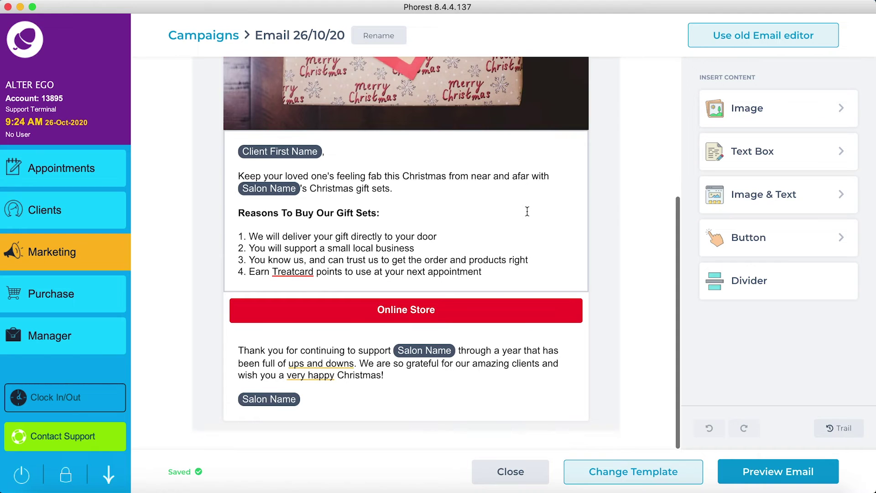
pyautogui.click(461, 310)
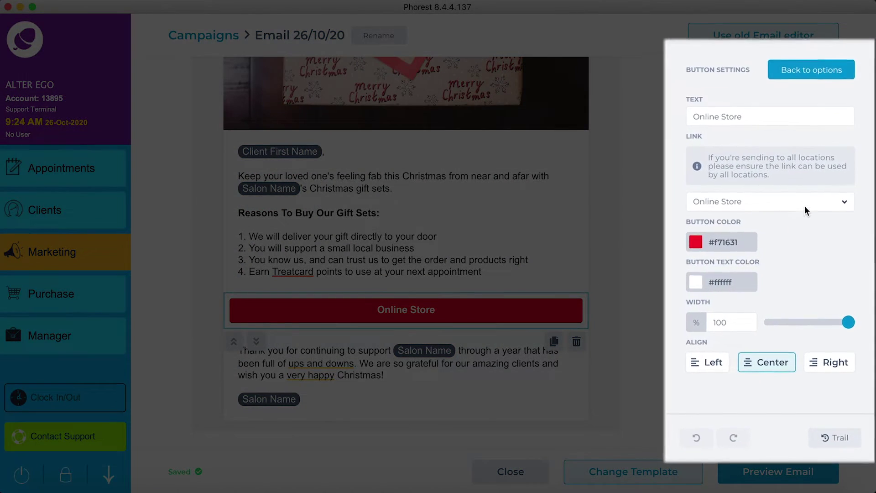
pyautogui.click(829, 195)
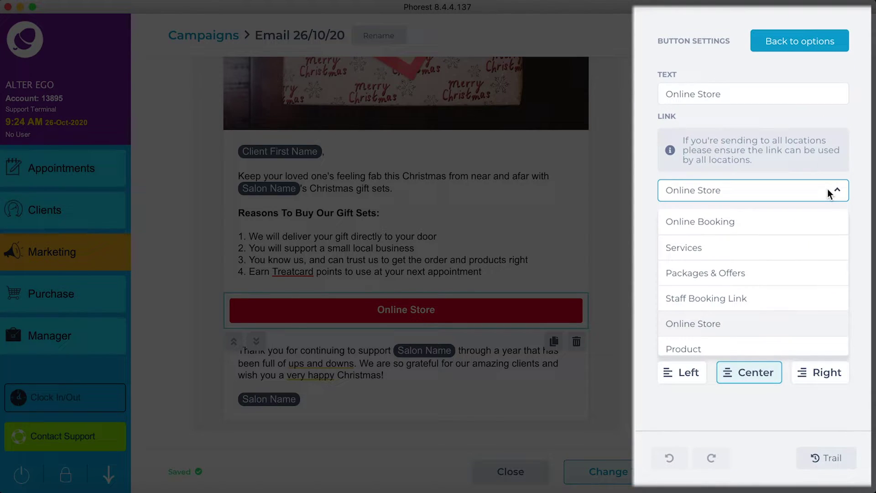
pyautogui.click(703, 349)
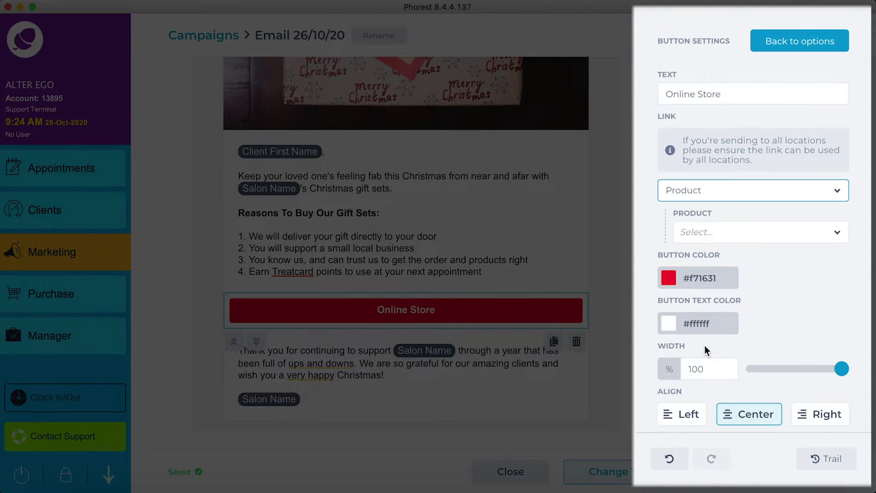
pyautogui.click(776, 232)
pyautogui.write('gif')
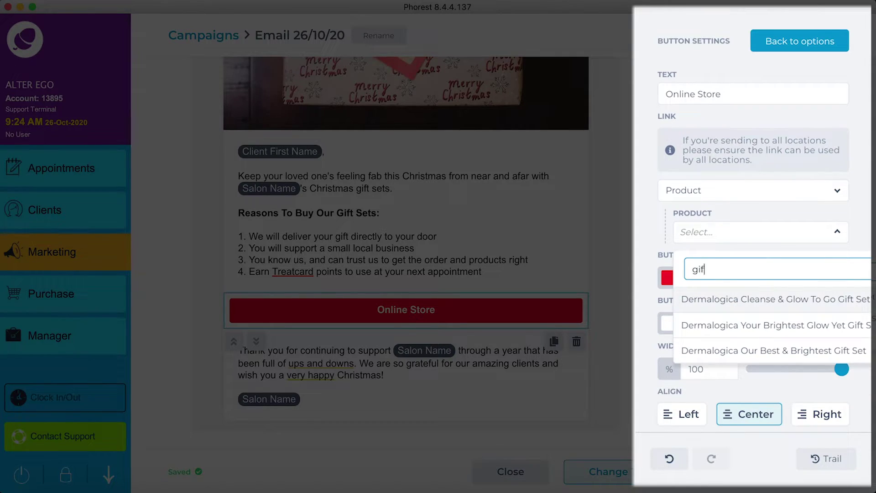
pyautogui.write('t set')
pyautogui.press('super+a')
pyautogui.press('BackSpace')
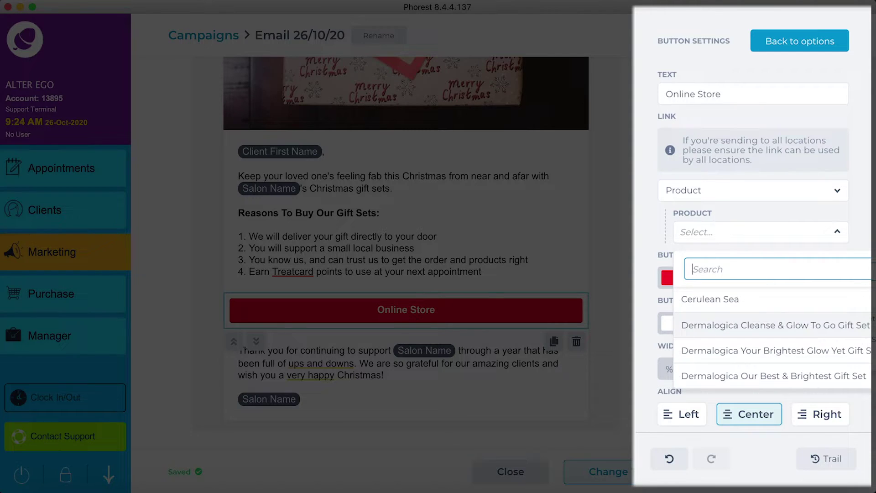
# Link the button to the Online Store and recolour it magenta (#dd16f7)
pyautogui.click(815, 190)
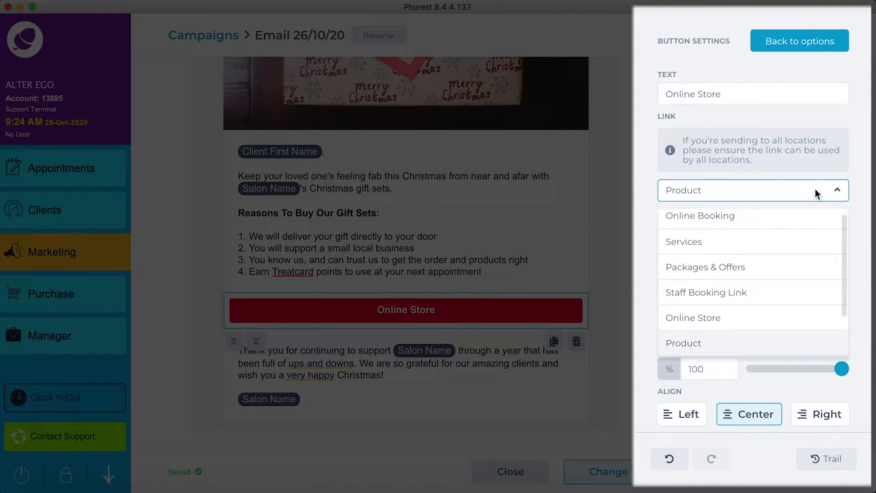
pyautogui.click(705, 317)
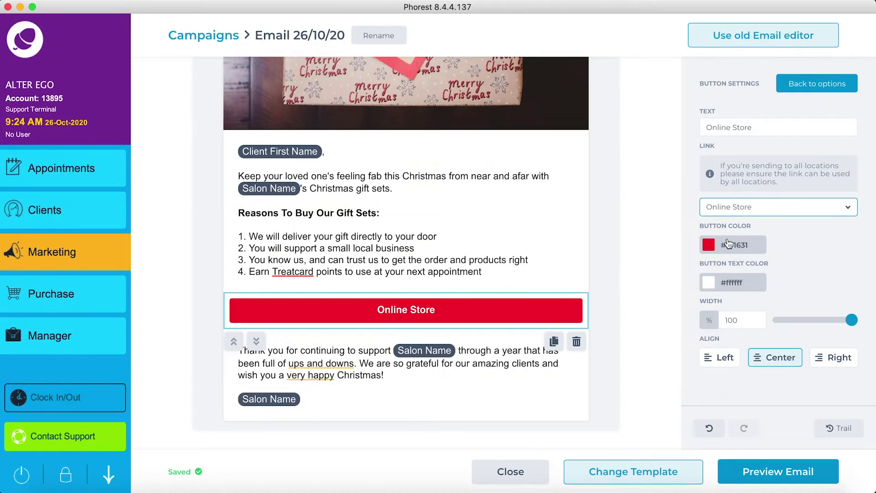
pyautogui.click(729, 249)
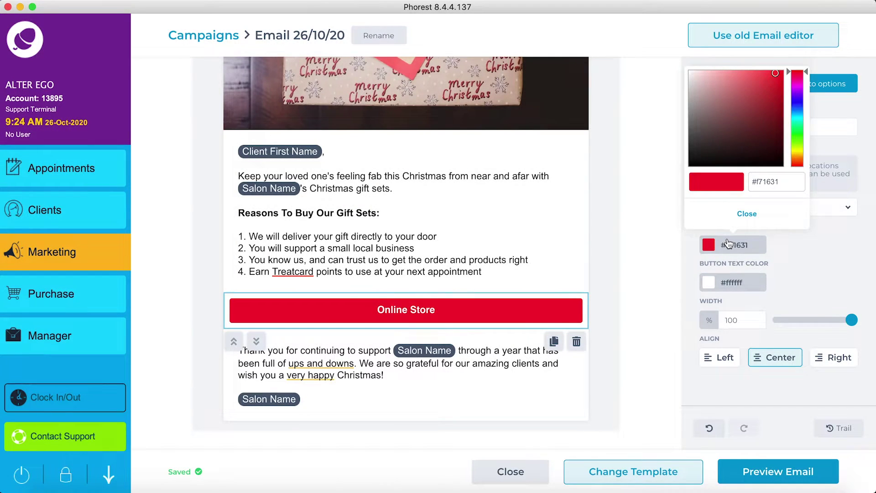
pyautogui.click(799, 88)
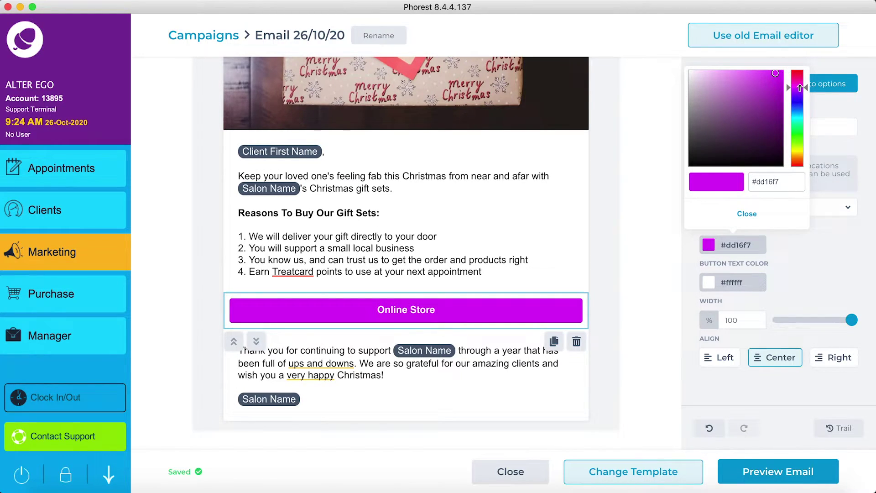
pyautogui.click(745, 215)
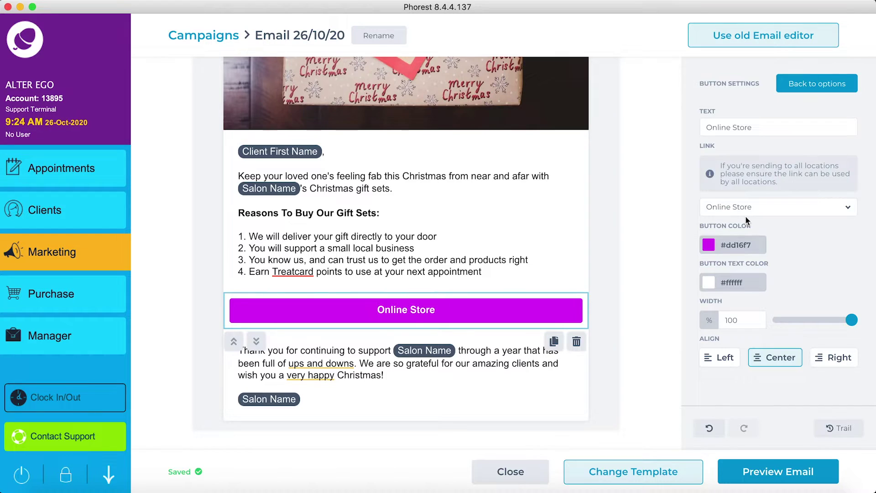
pyautogui.click(751, 474)
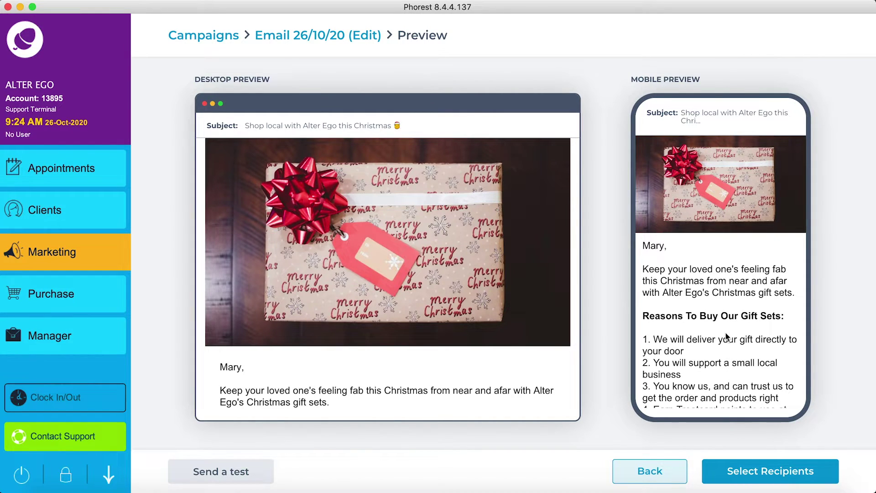
# Review the desktop and mobile email previews, then move on to selecting recipients
pyautogui.scroll(-2, 726, 334)
pyautogui.scroll(-2, 727, 336)
pyautogui.scroll(-2, 726, 332)
pyautogui.scroll(-3, 726, 332)
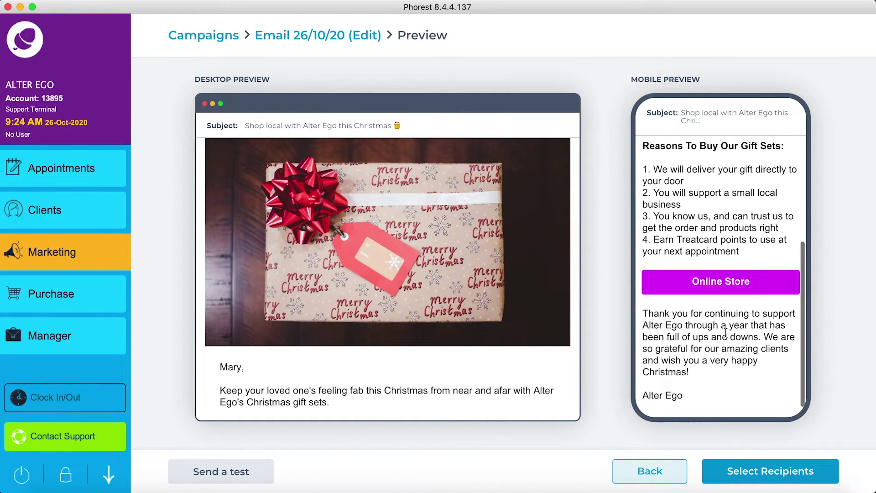
pyautogui.scroll(-3, 496, 288)
pyautogui.scroll(-5, 496, 288)
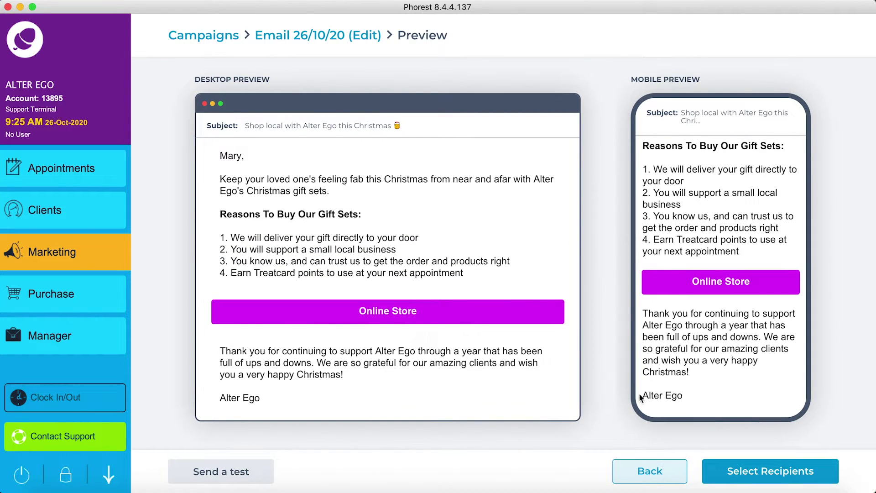
pyautogui.click(725, 474)
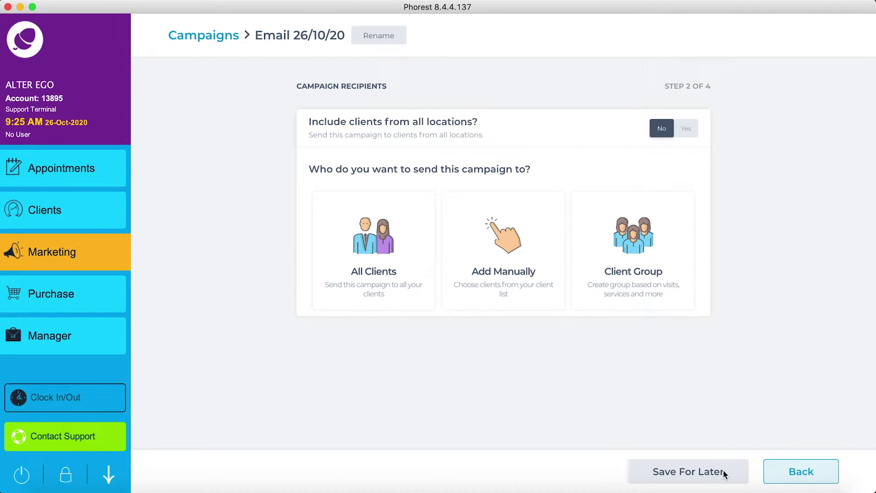
# Build a client group filtered to buyers of the Dermalogica product brand
pyautogui.click(641, 251)
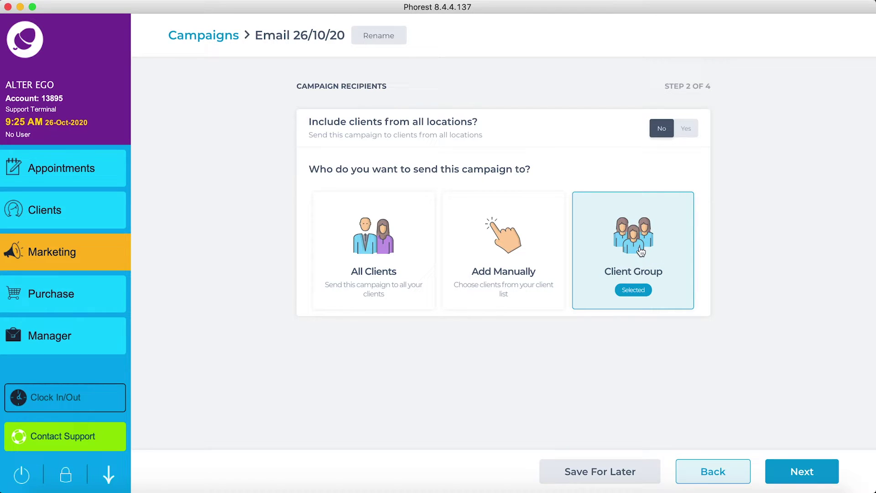
pyautogui.click(781, 470)
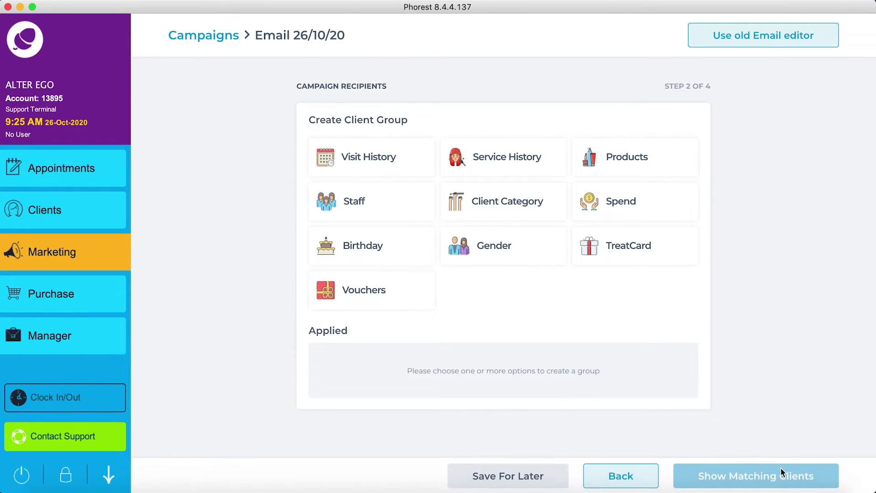
pyautogui.click(657, 162)
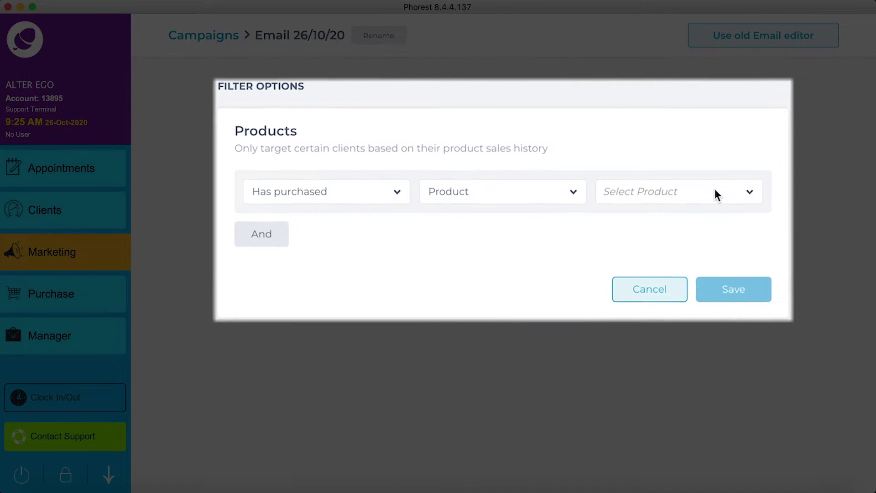
pyautogui.click(551, 197)
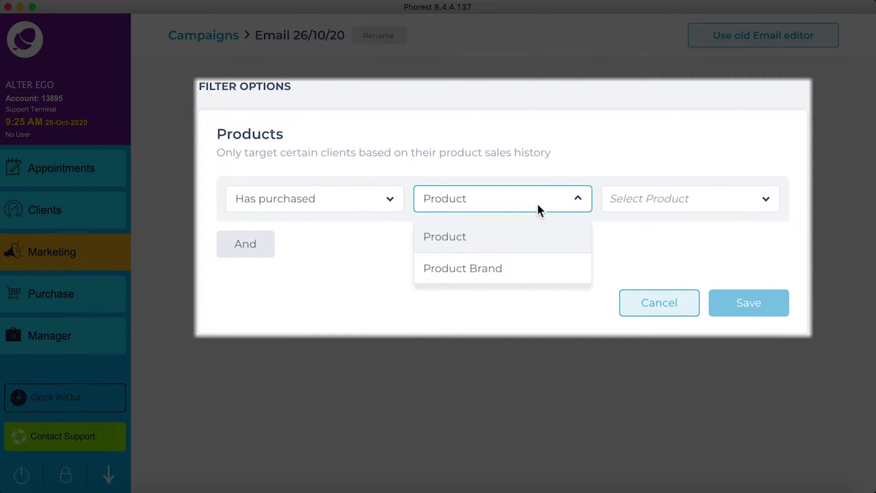
pyautogui.click(471, 263)
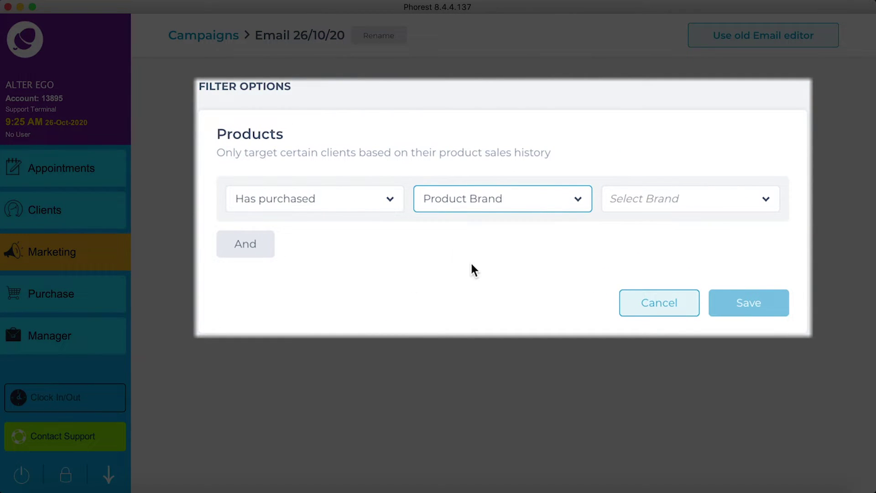
pyautogui.click(685, 205)
pyautogui.write('derm')
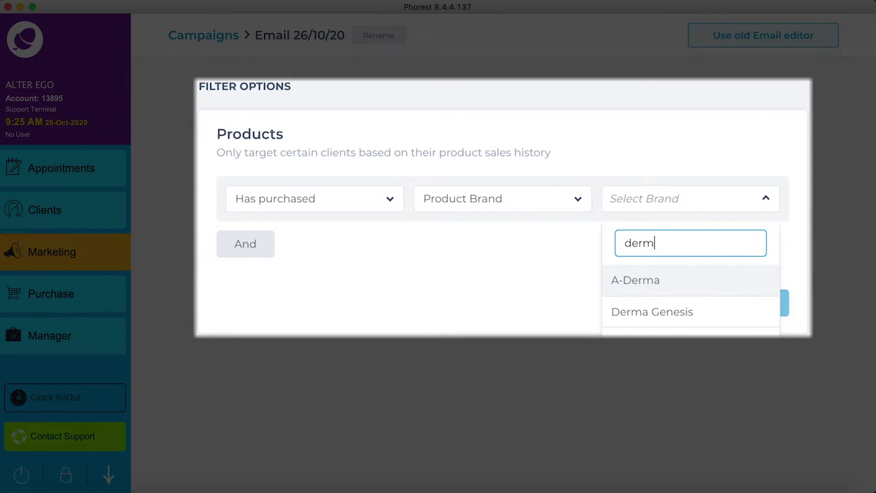
pyautogui.write('alo')
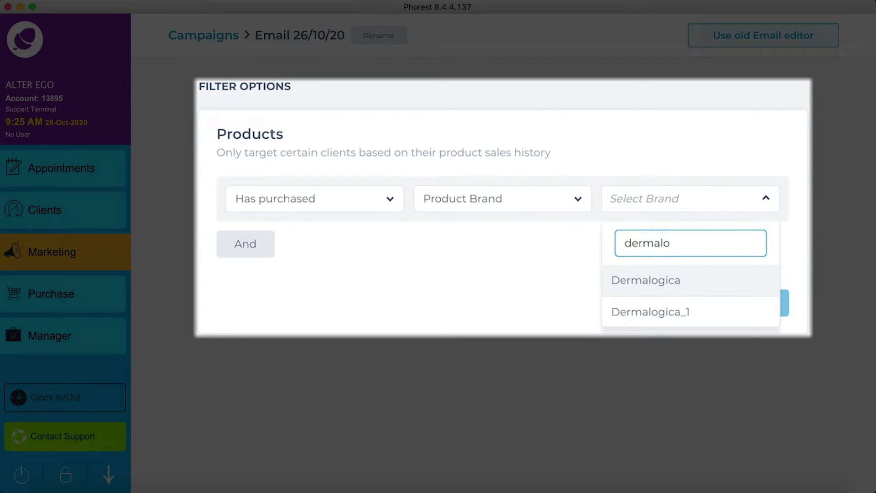
pyautogui.click(642, 279)
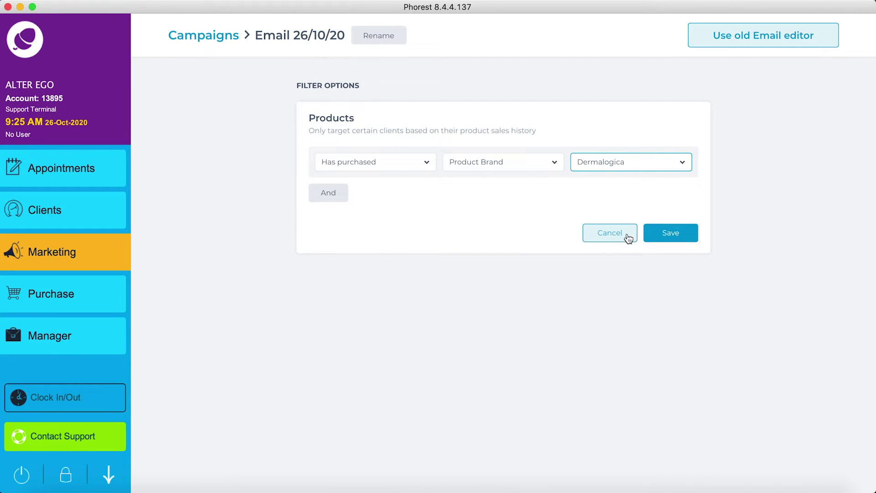
pyautogui.click(674, 239)
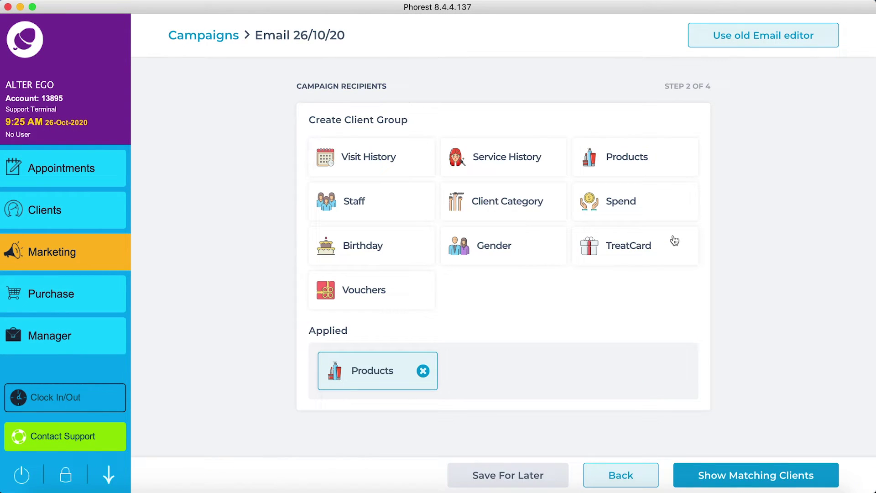
# Check the four matching clients, then remove the Products filter
pyautogui.click(729, 476)
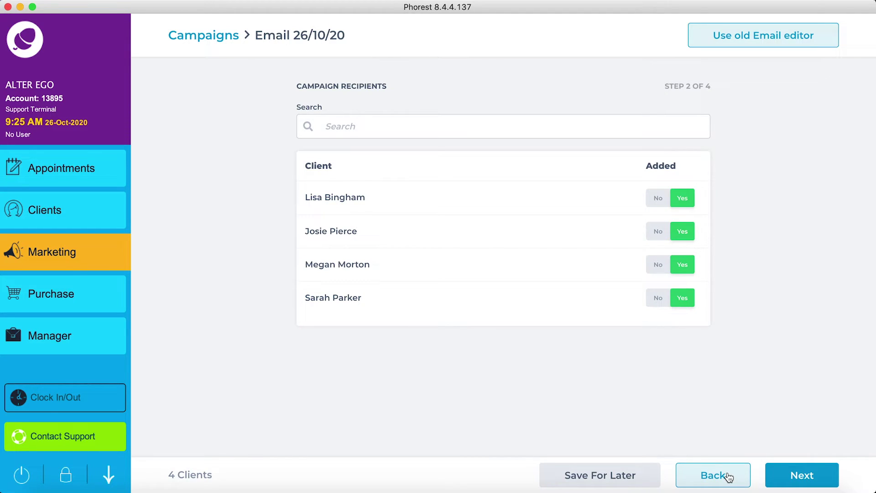
pyautogui.click(728, 477)
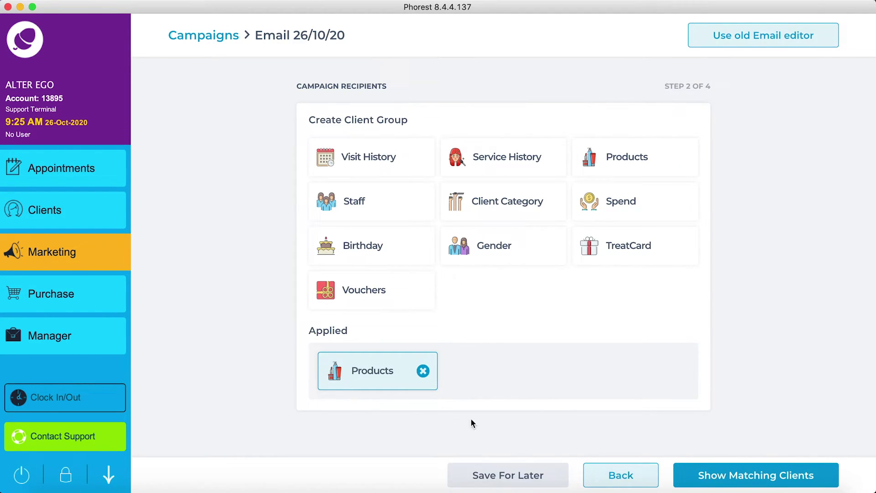
pyautogui.click(423, 371)
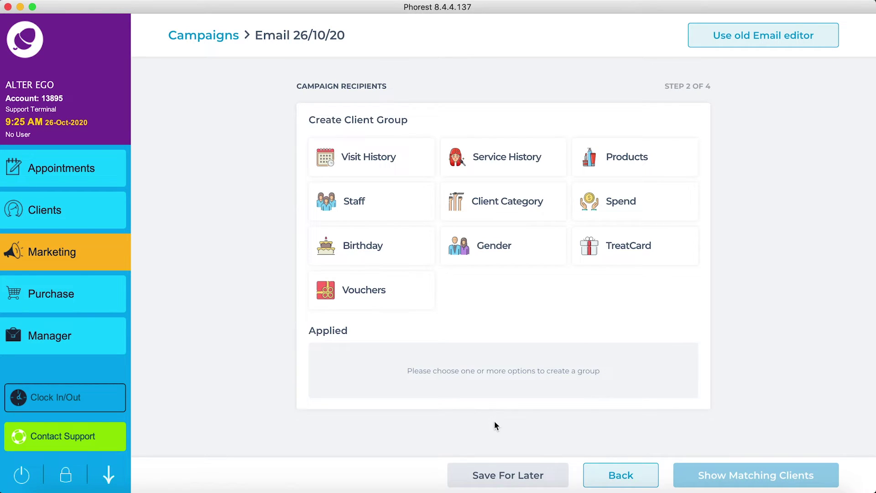
# Send to All Clients with clients from all locations included
pyautogui.click(626, 479)
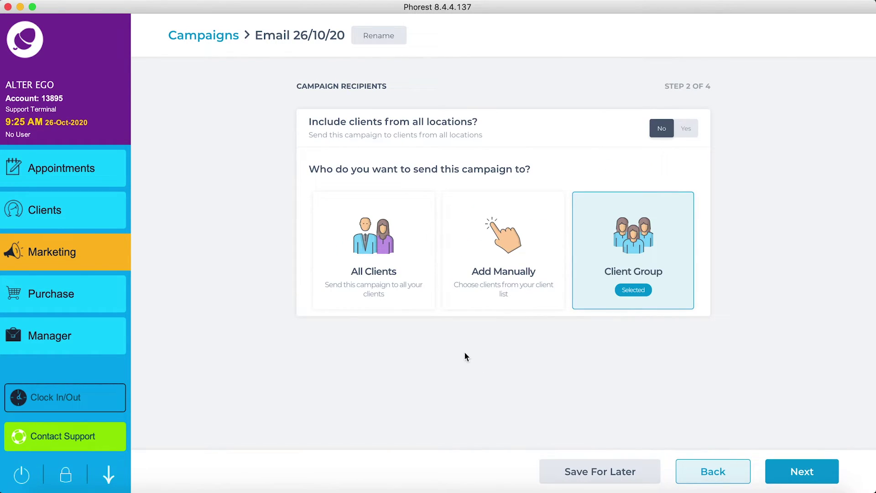
pyautogui.click(385, 248)
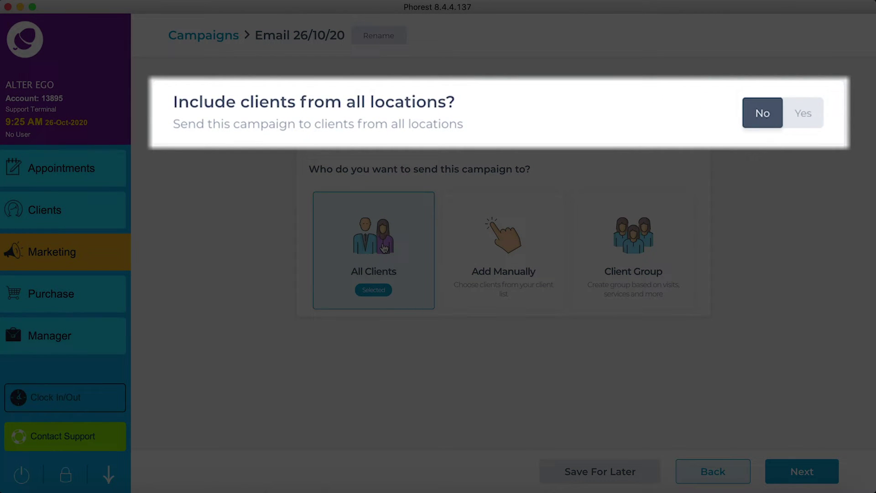
pyautogui.click(806, 119)
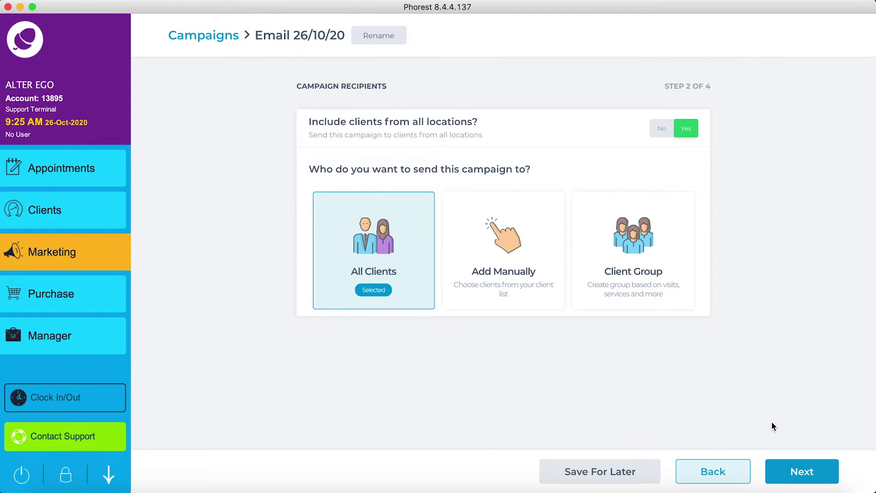
pyautogui.click(790, 473)
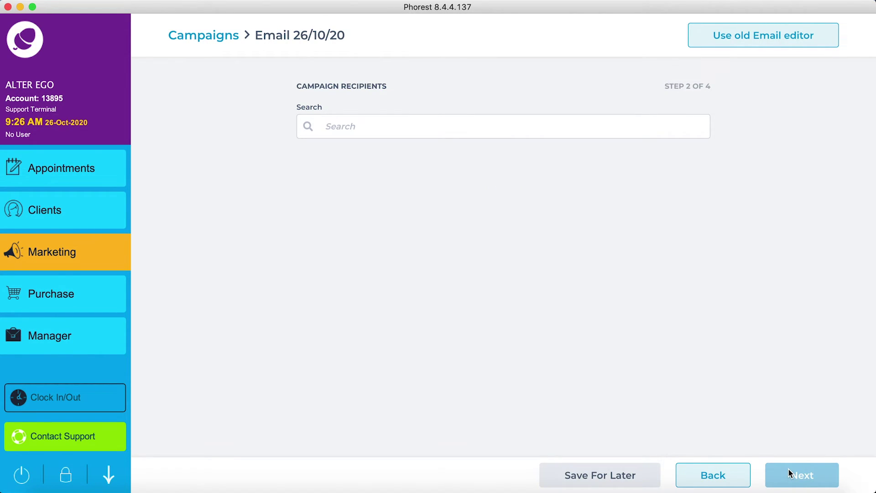
# Advance past the recipient list and SMS option to Send or Schedule
pyautogui.click(788, 474)
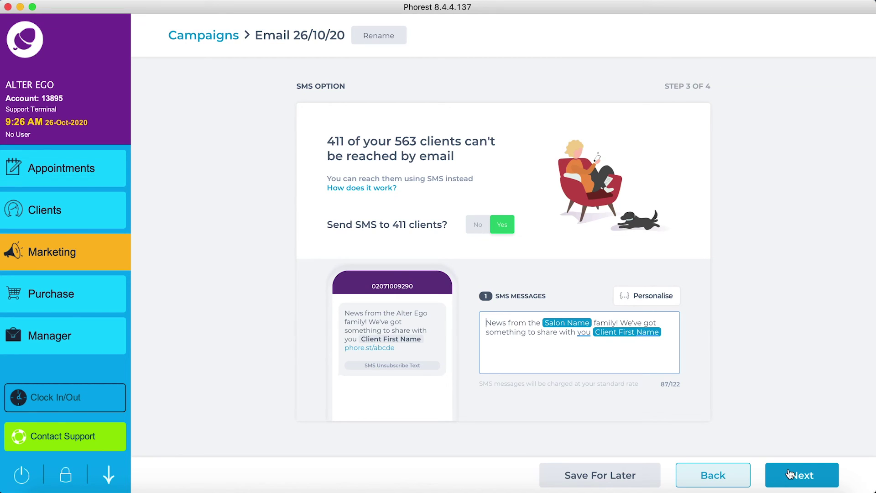
pyautogui.click(789, 473)
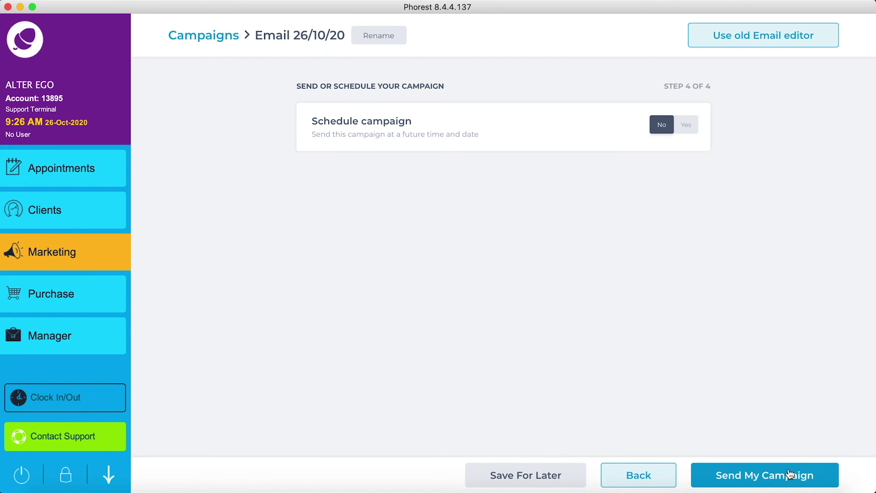